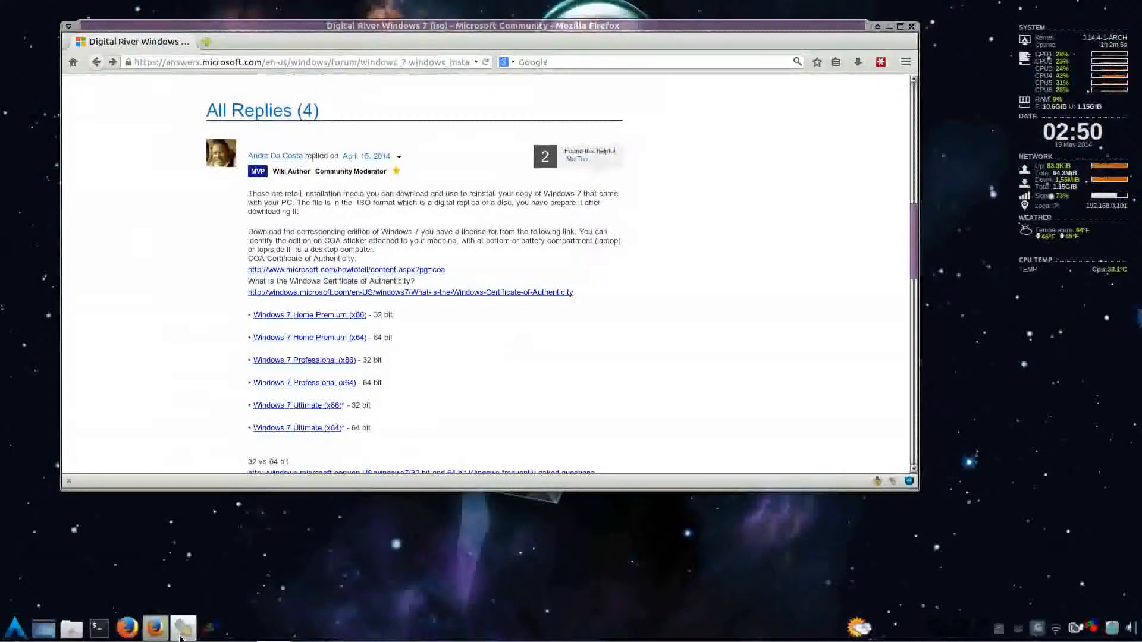
# Step: Check the download information for X17-59186.iso in DownThemAll, close its details, and minimise the download manager and browser windows
pyautogui.click(182, 630)
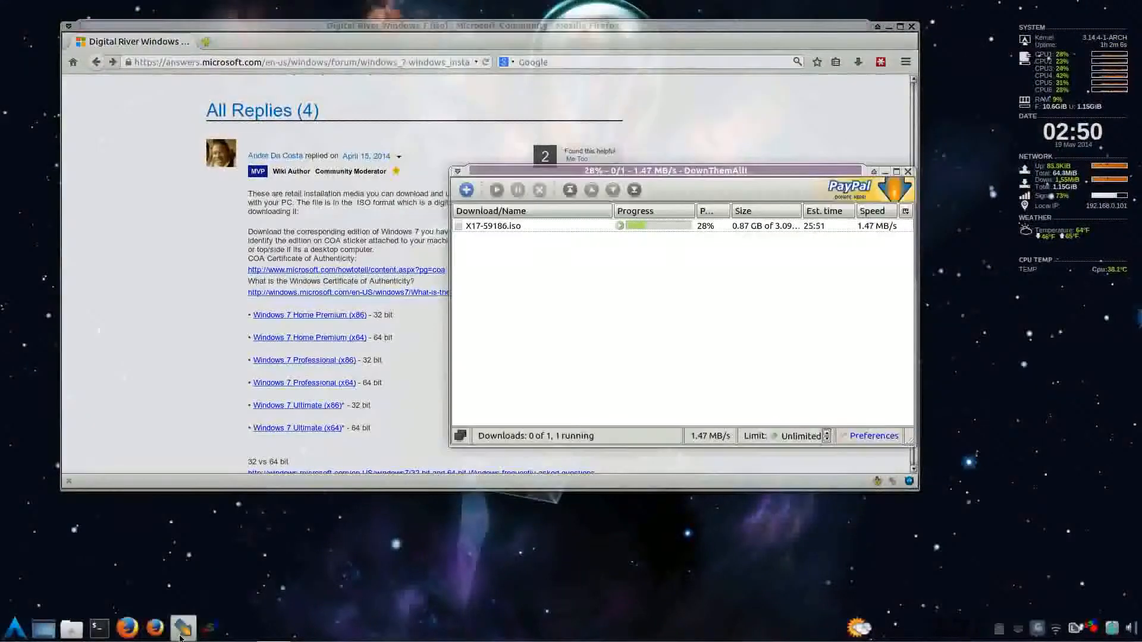
pyautogui.rightClick(491, 228)
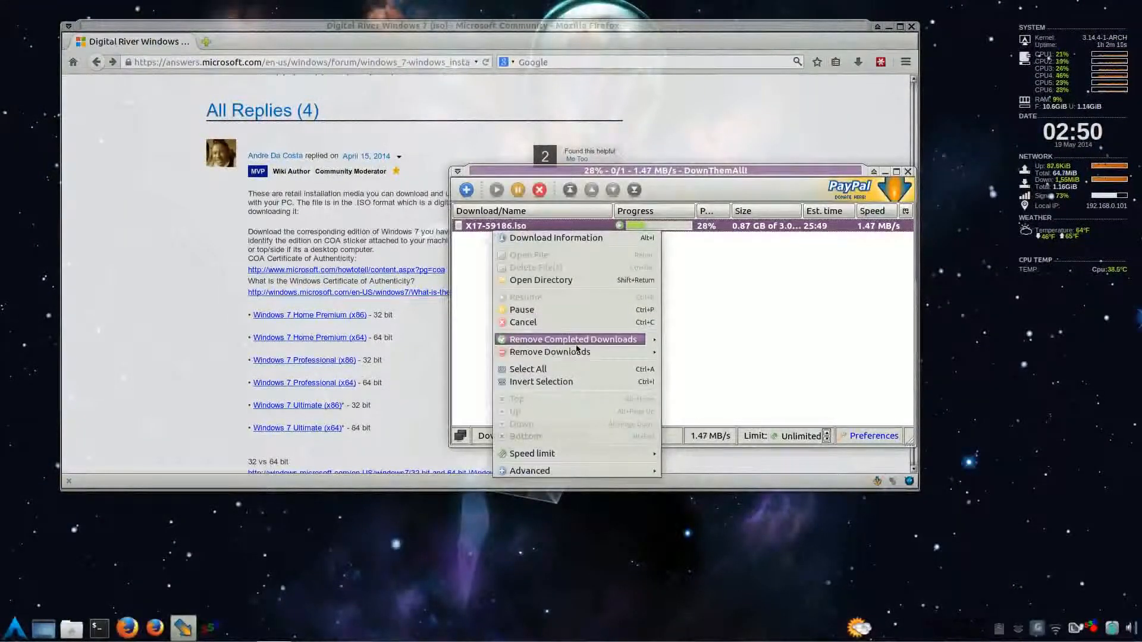
pyautogui.click(556, 238)
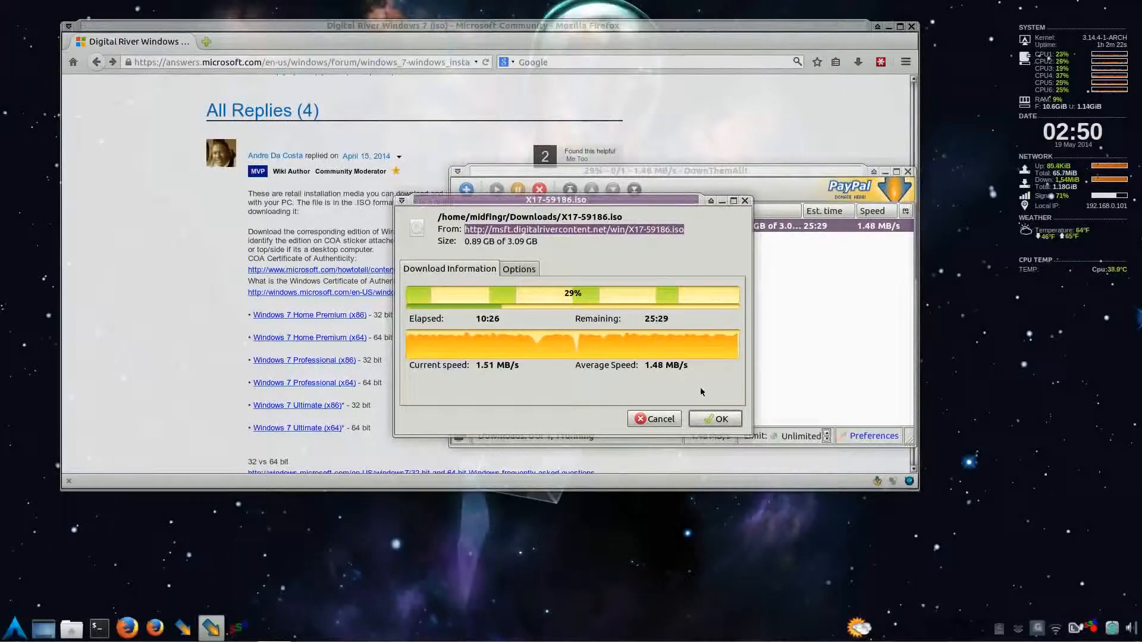
pyautogui.click(710, 417)
pyautogui.rightClick(727, 361)
pyautogui.click(673, 348)
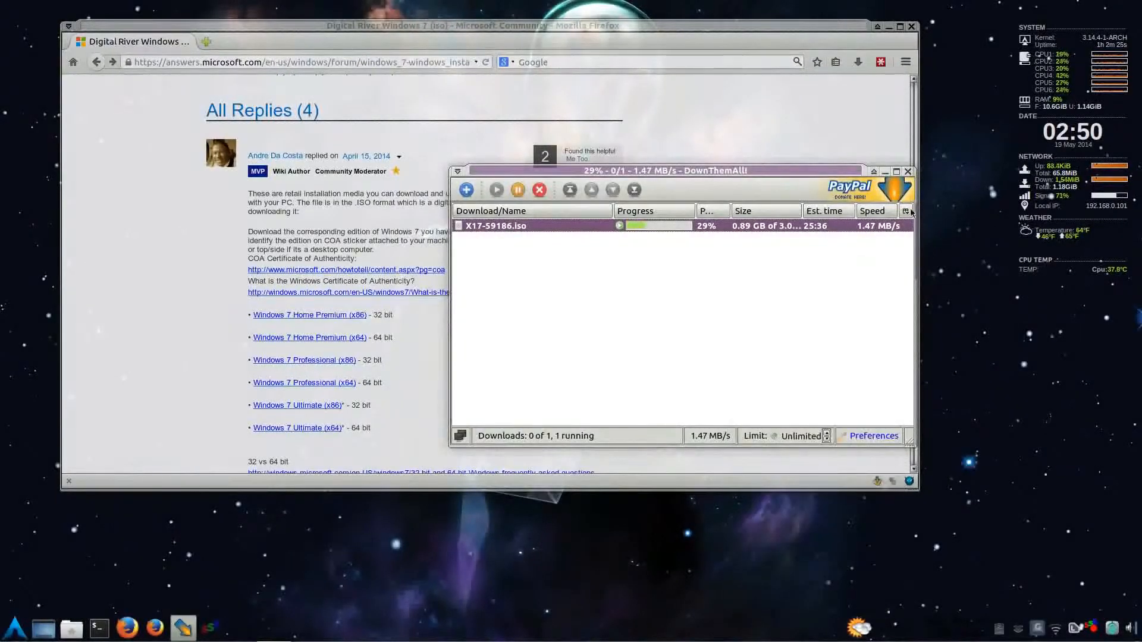
pyautogui.click(885, 172)
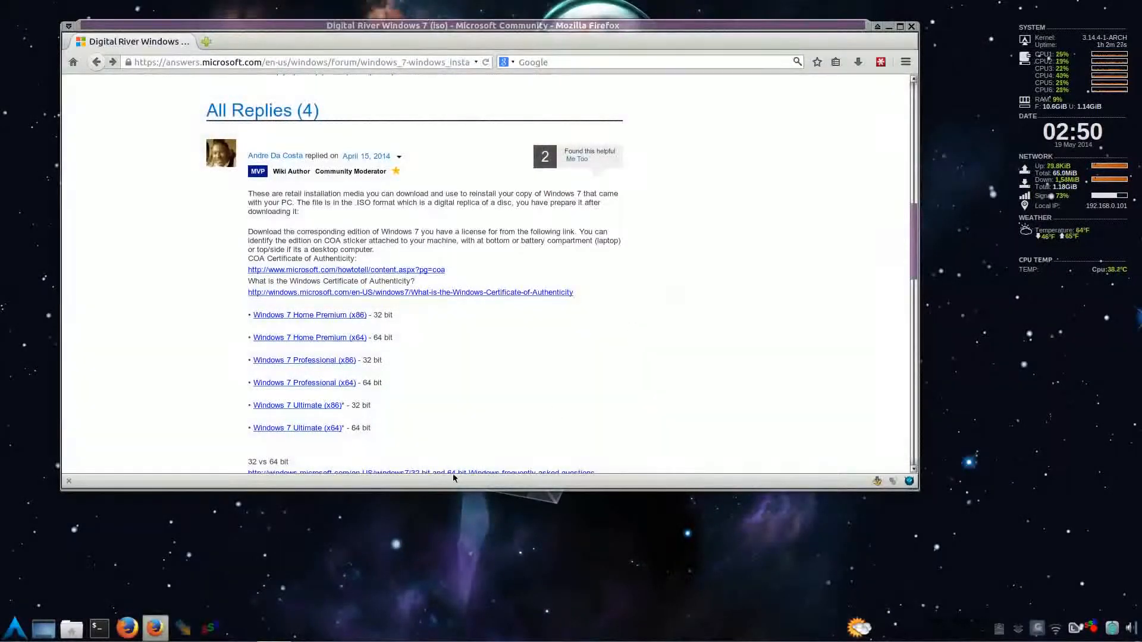
pyautogui.click(155, 627)
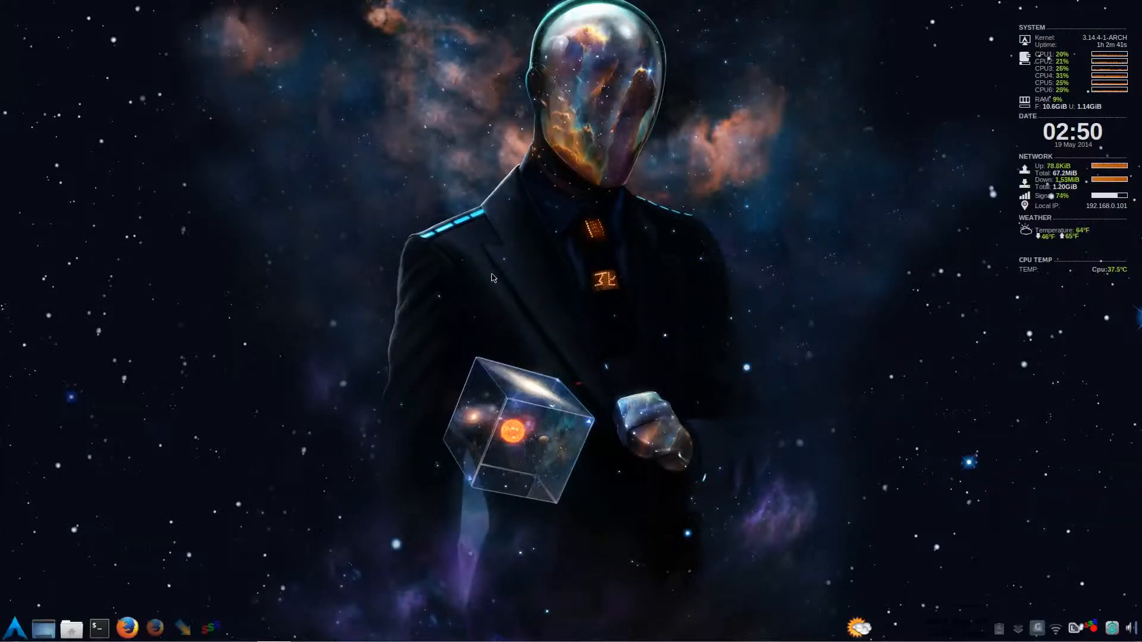
# Step: Load the VirtualBox kernel module from a new terminal with sudo modprobe -a vboxdrv
pyautogui.hotkey('ctrl', 'alt', 't')
pyautogui.write('s')
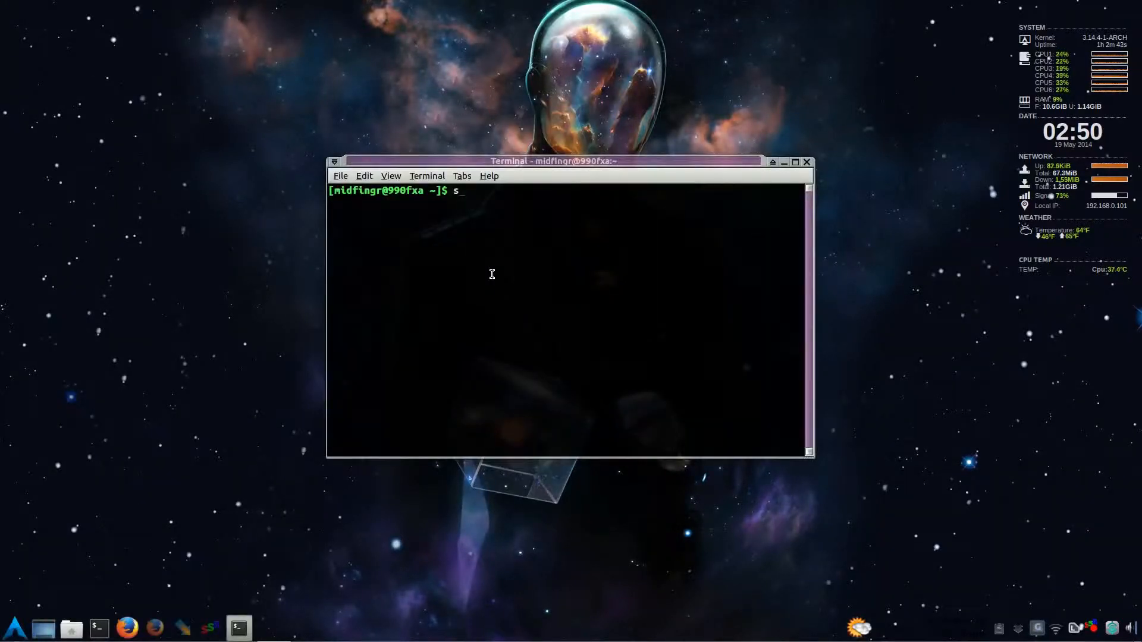
pyautogui.write('udo mod')
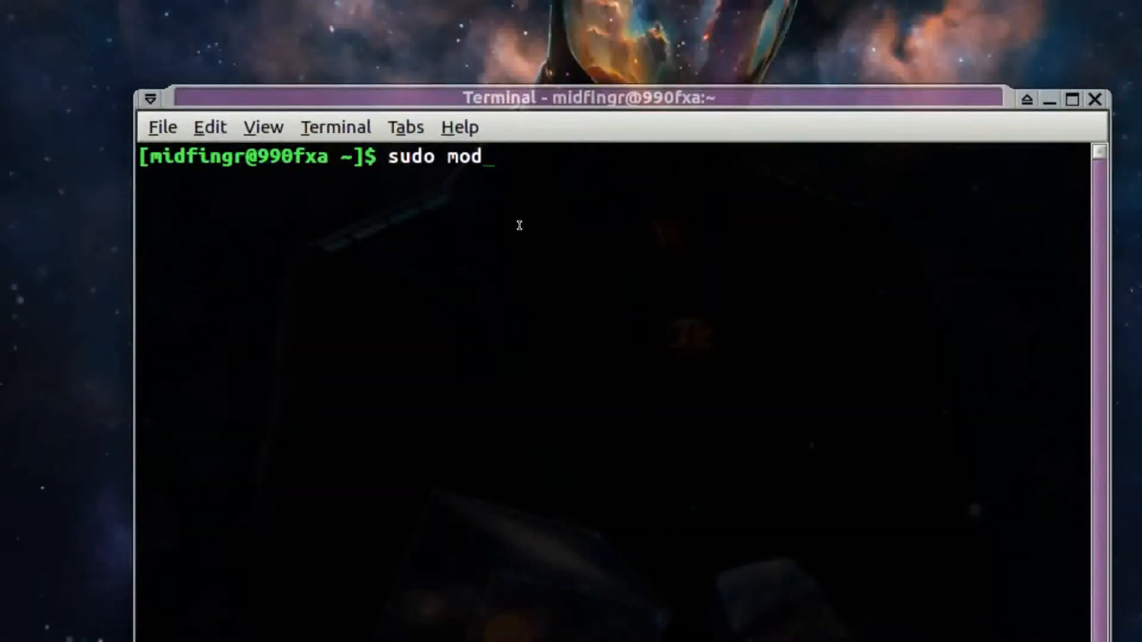
pyautogui.write('probe ')
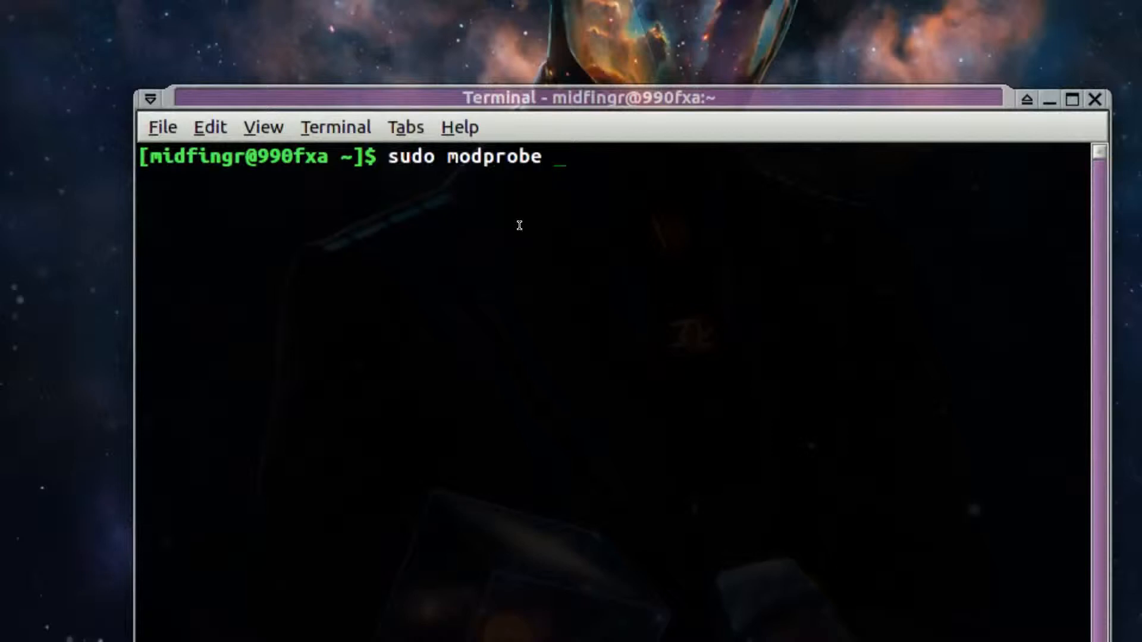
pyautogui.write('-a vboxdr')
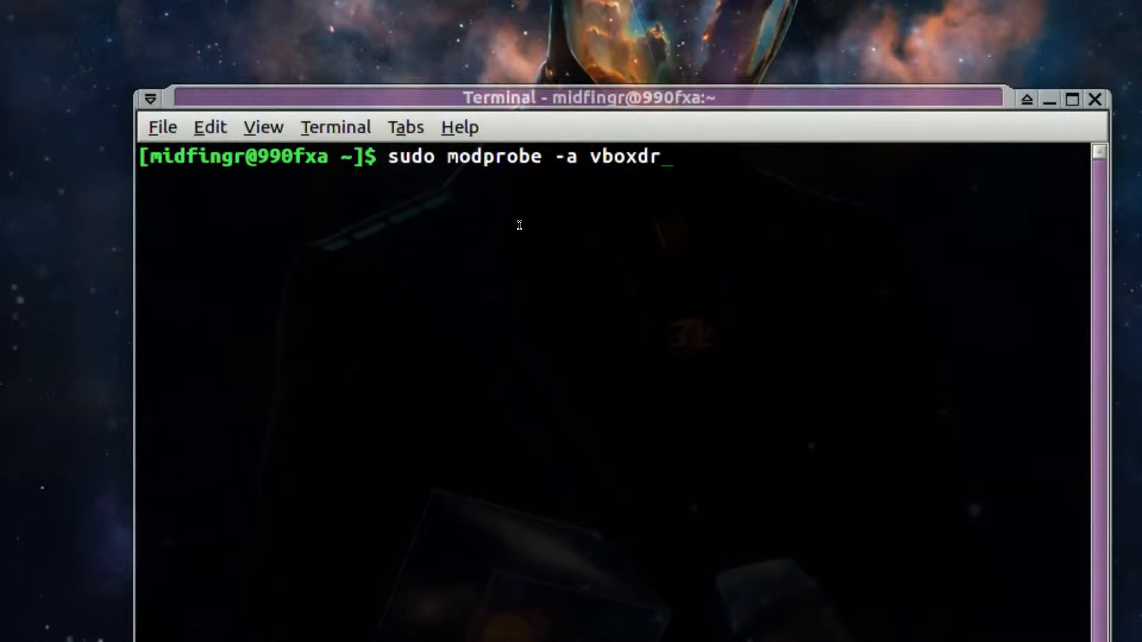
pyautogui.write('v')
pyautogui.press('Return')
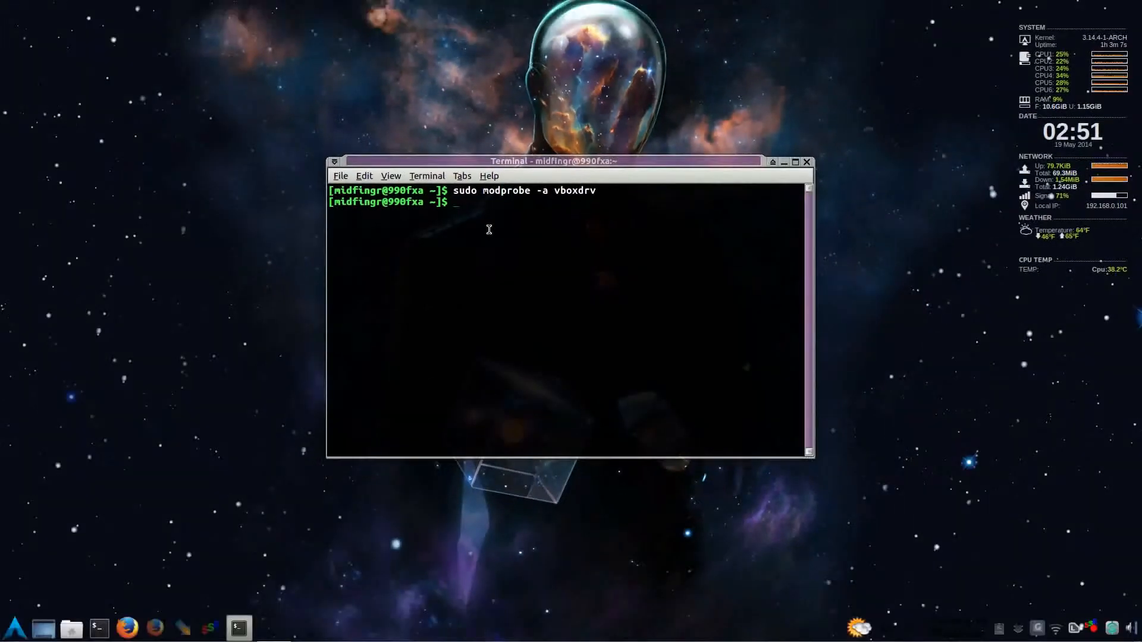
# Step: Open /etc/modules-load.d/virtualbox.conf in nano with sudo, check which modules it lists, and exit the editor
pyautogui.write('sudo nano /etc/m')
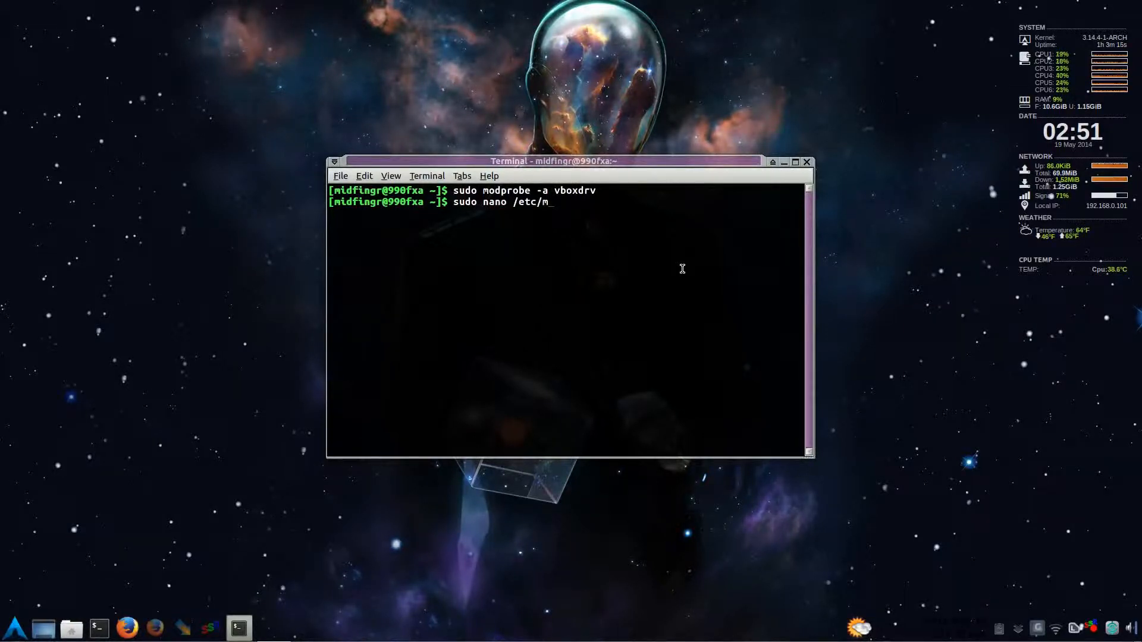
pyautogui.write('odu')
pyautogui.press('BackSpace')
pyautogui.press('BackSpace')
pyautogui.write('du')
pyautogui.press('Tab')
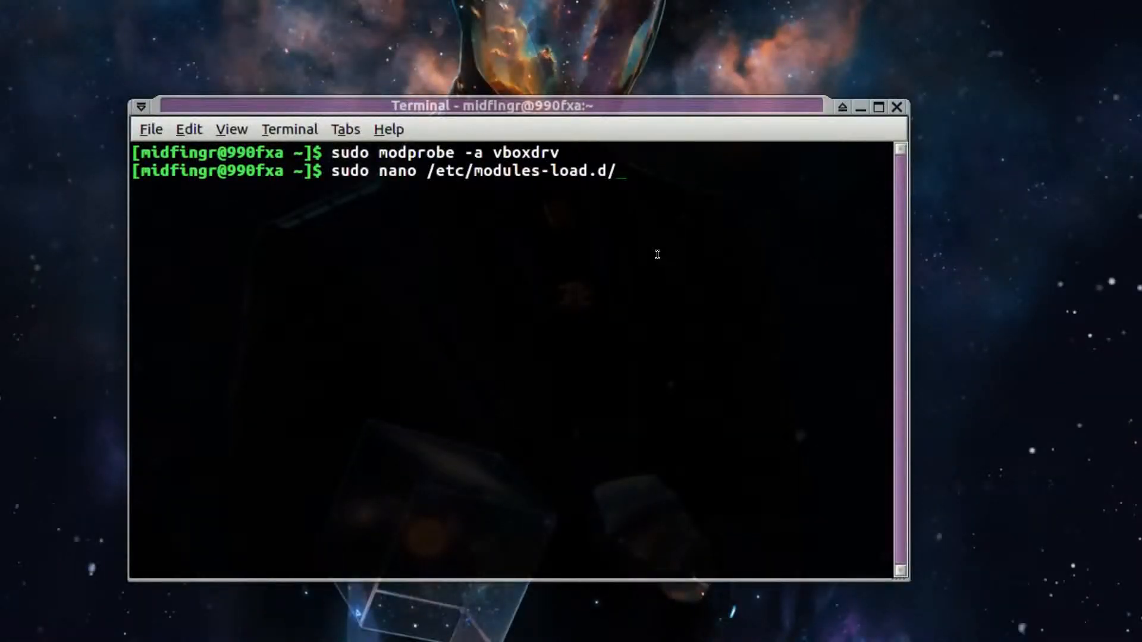
pyautogui.write('vir')
pyautogui.press('Tab')
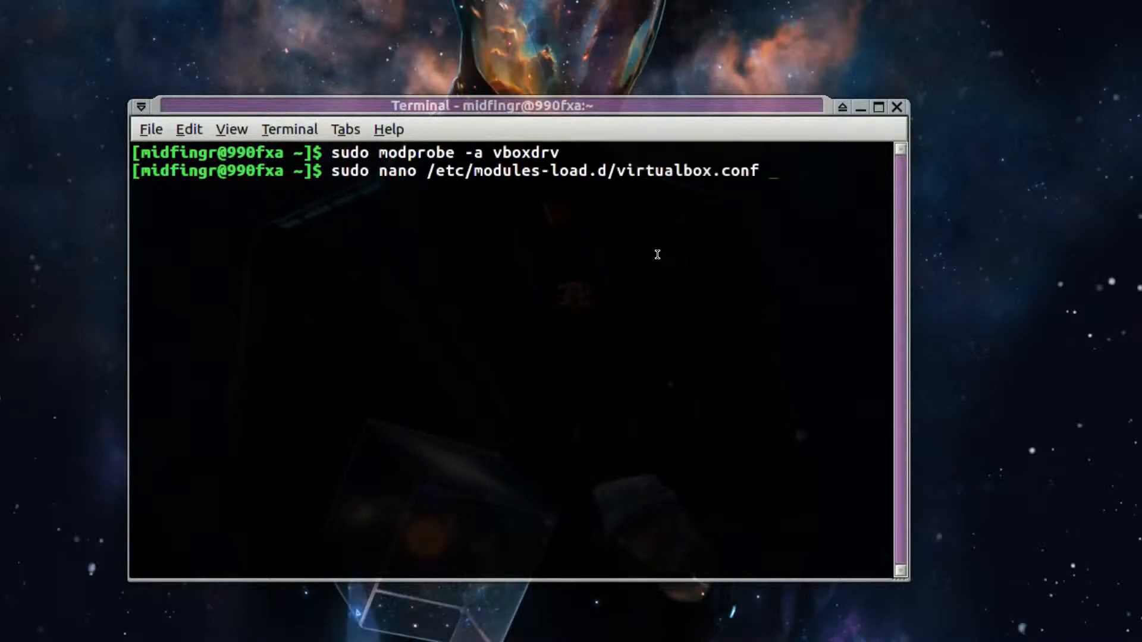
pyautogui.press('Return')
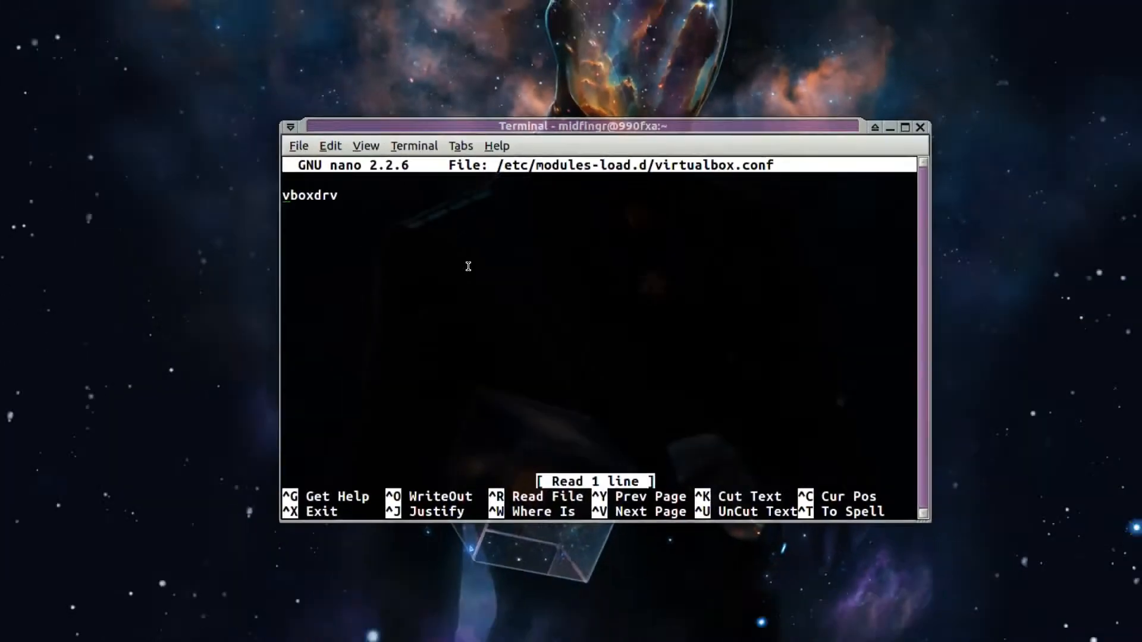
pyautogui.hotkey('ctrl', 'x')
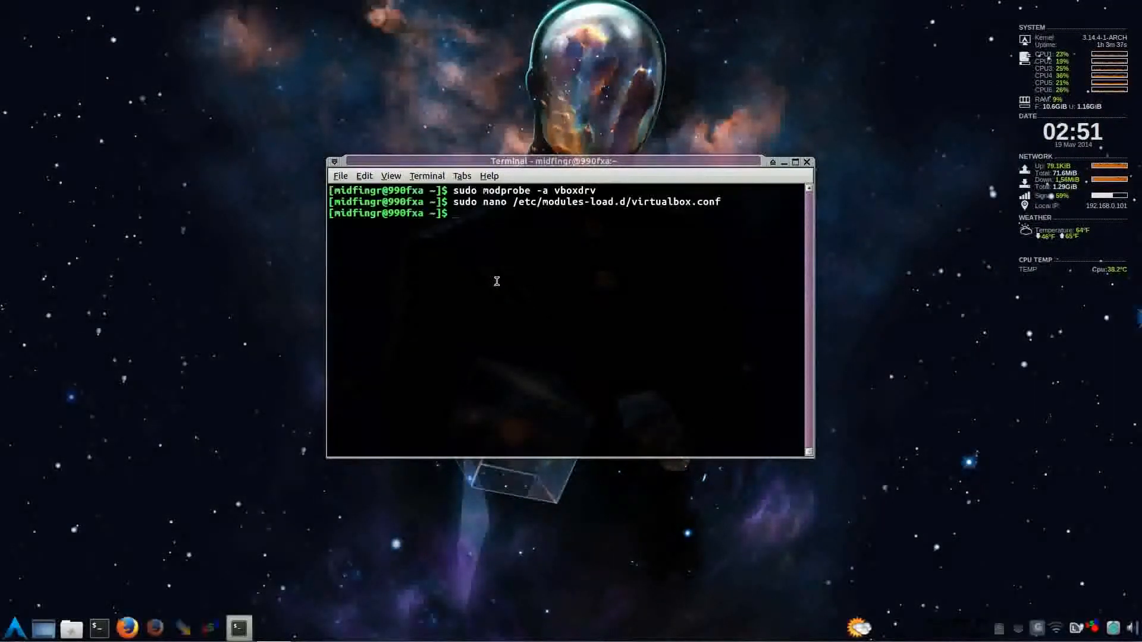
# Step: Clear the terminal, add the current user to the VirtualBox group with sudo gpasswd -a $USER vboxusers, and close the terminal
pyautogui.hotkey('ctrl', 'l')
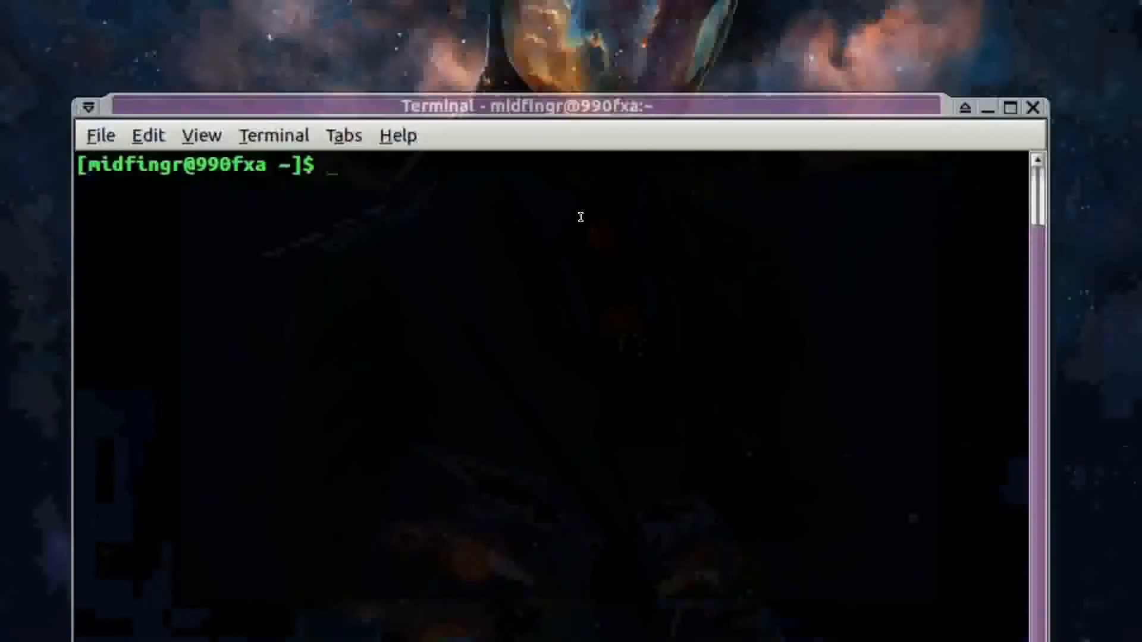
pyautogui.write('sudo')
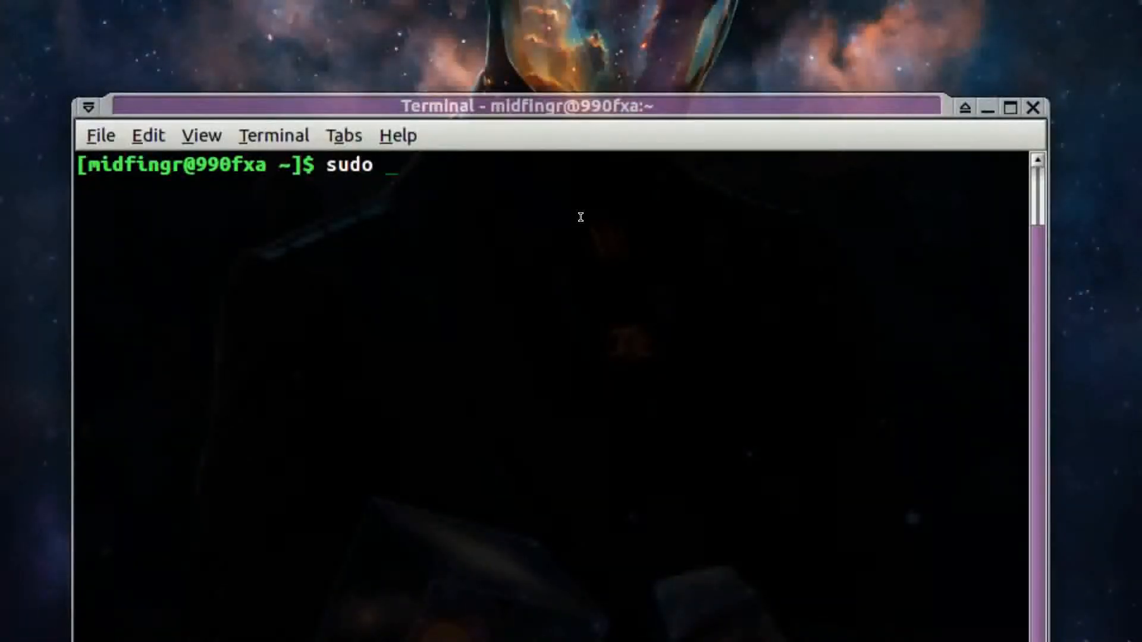
pyautogui.write(' gpasswd ')
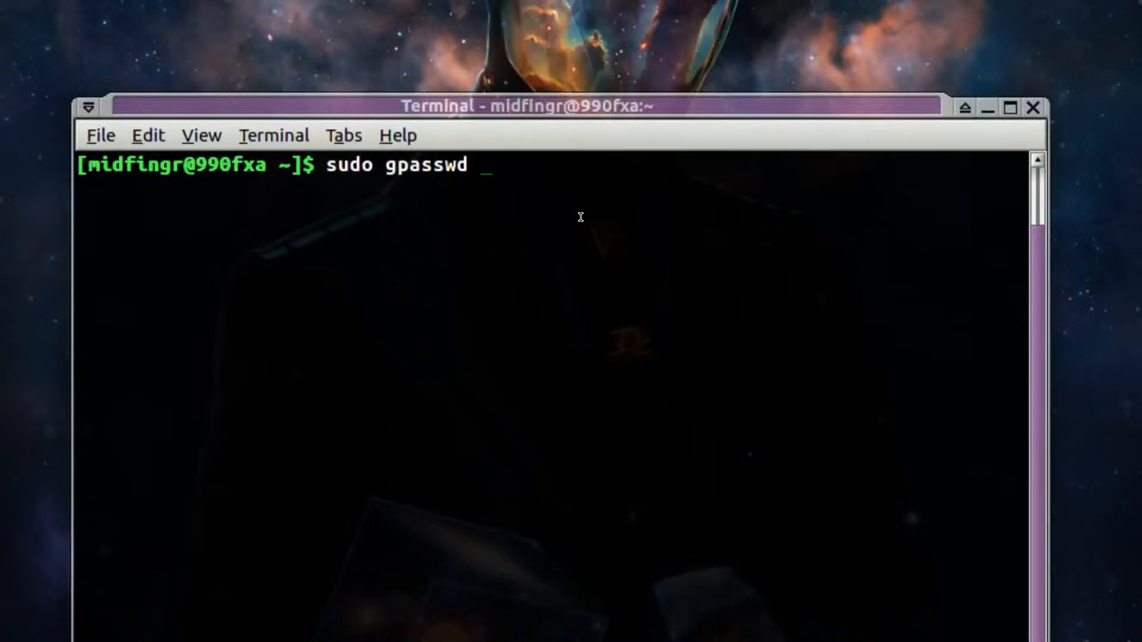
pyautogui.write('-a $USER')
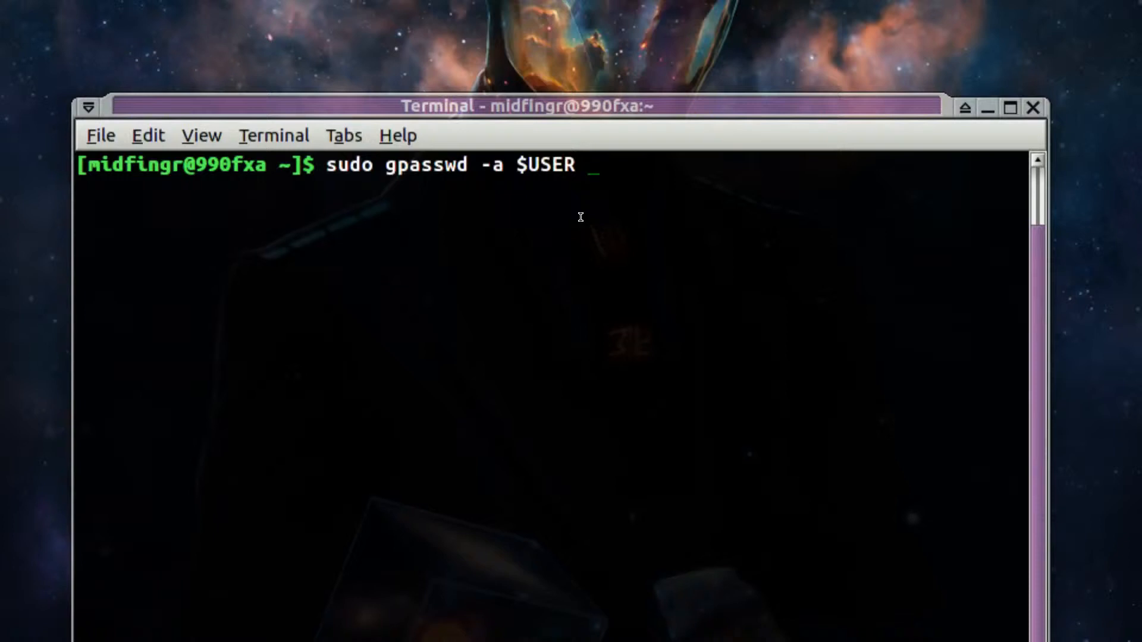
pyautogui.write(' vo')
pyautogui.press('BackSpace')
pyautogui.write('boxusers')
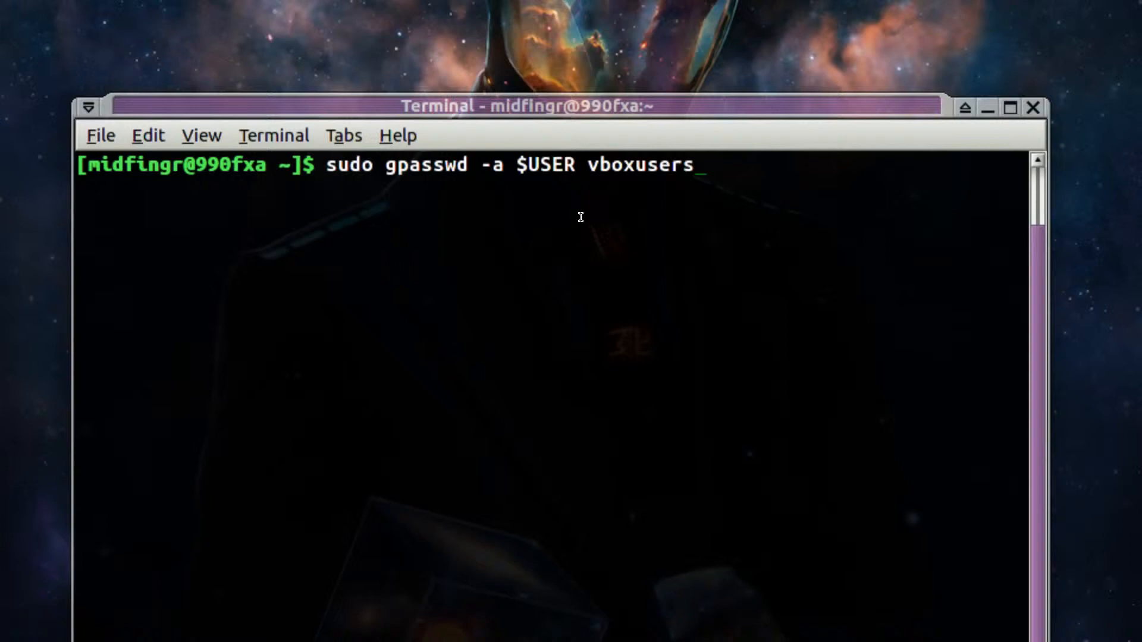
pyautogui.press('Return')
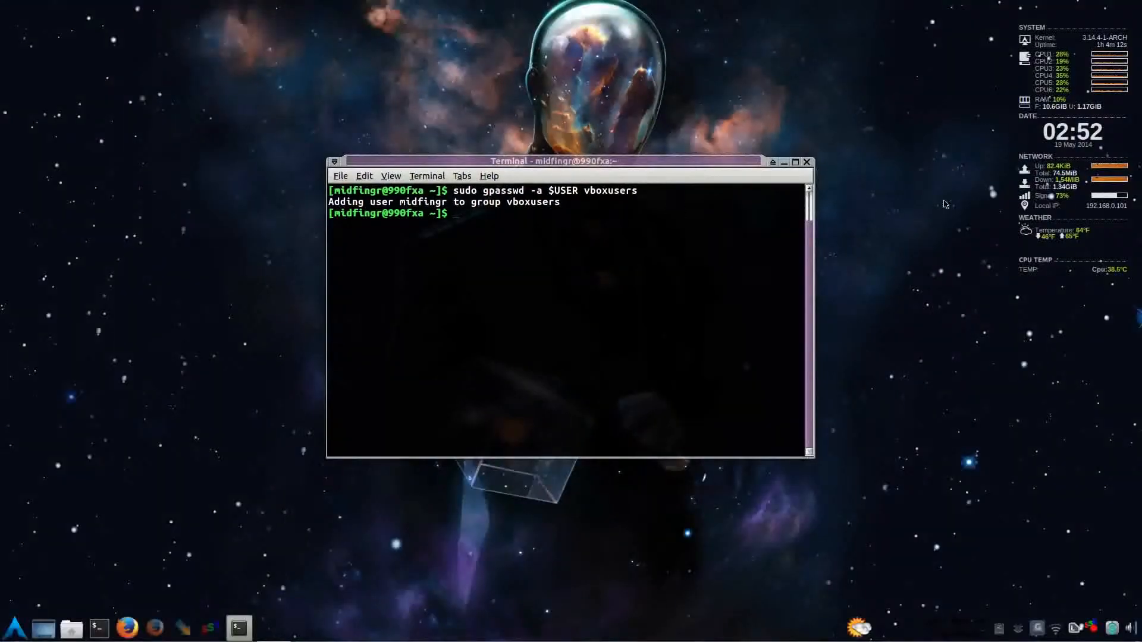
pyautogui.click(806, 162)
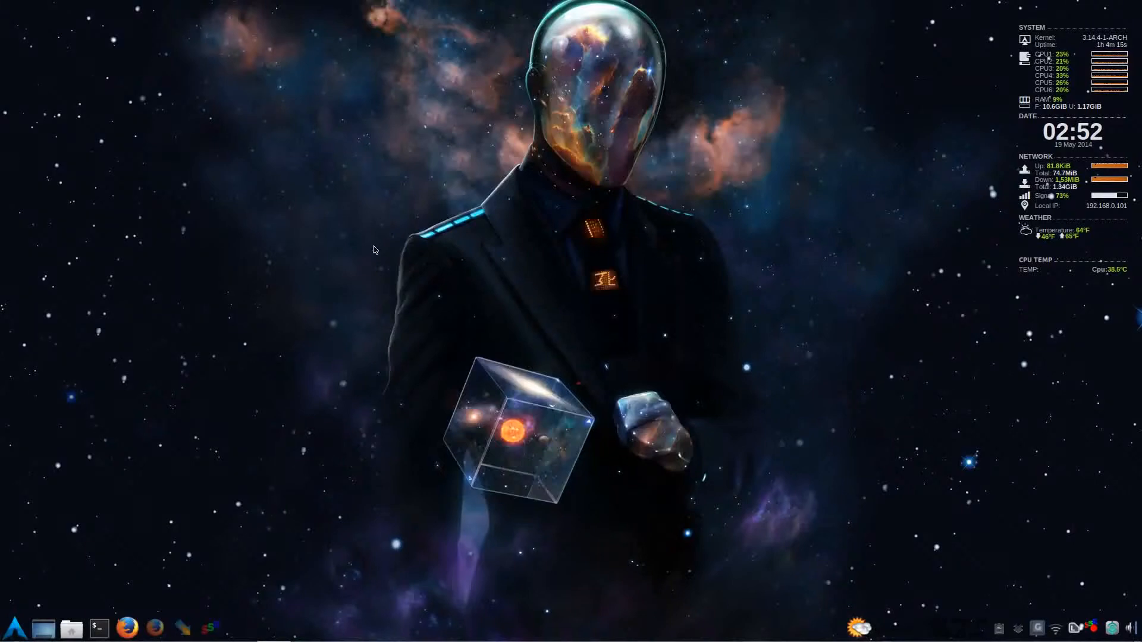
pyautogui.click(190, 640)
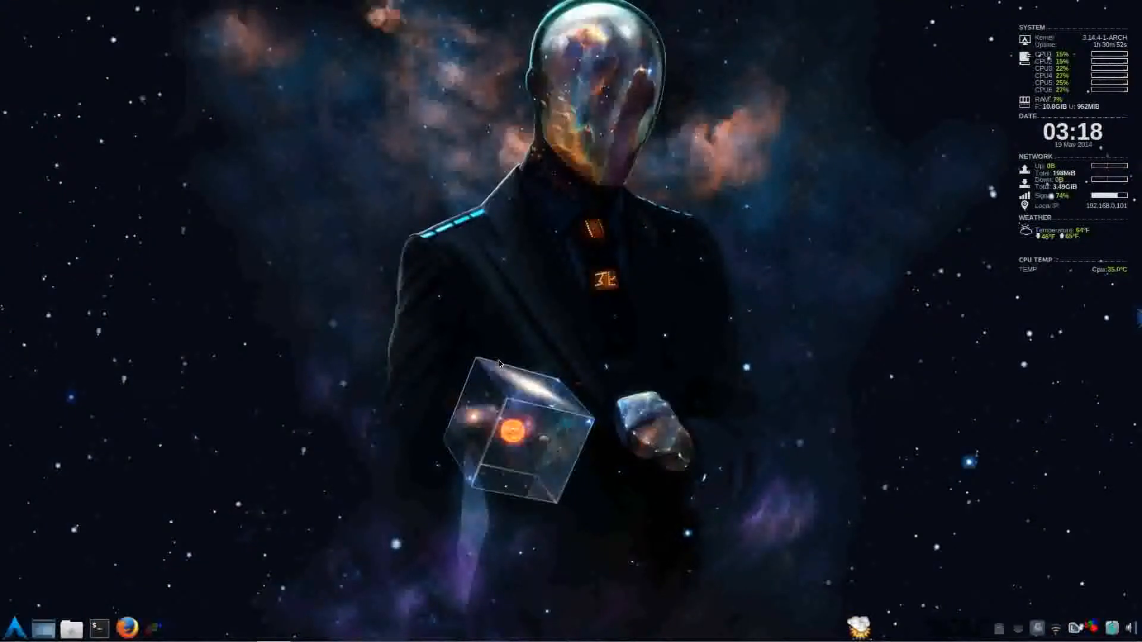
# Step: Launch Oracle VM VirtualBox Manager by searching the application launcher for virt
pyautogui.hotkey('ctrl', 'space')
pyautogui.write('virt')
pyautogui.press('Return')
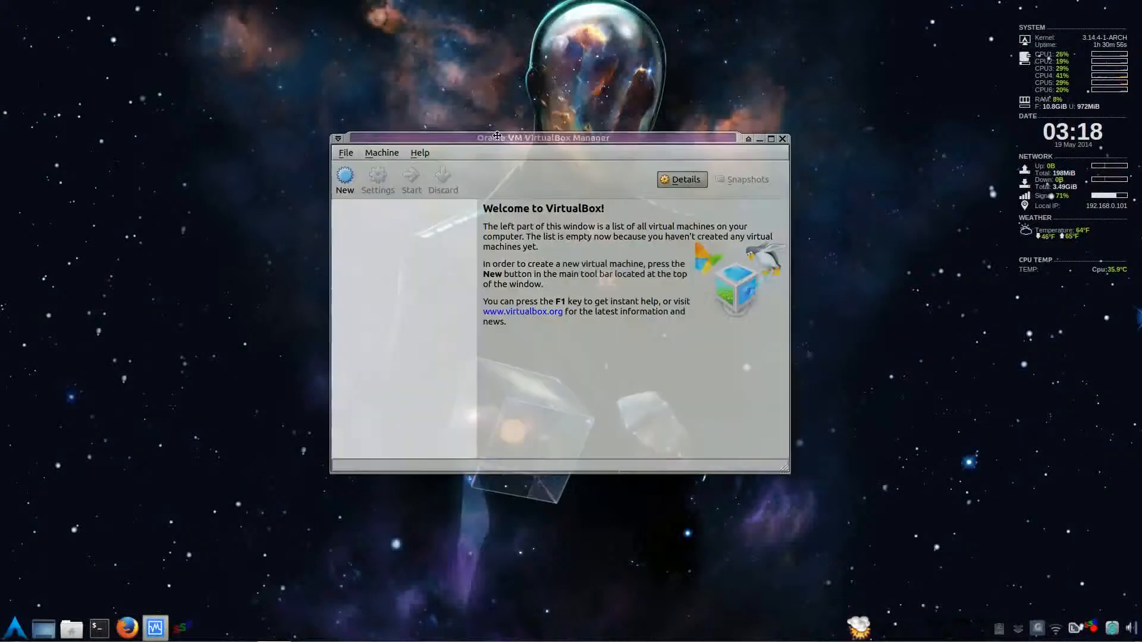
# Step: Start a new virtual machine named Win7 with the version Windows 7 (64 bit) and proceed to the memory size
pyautogui.click(331, 164)
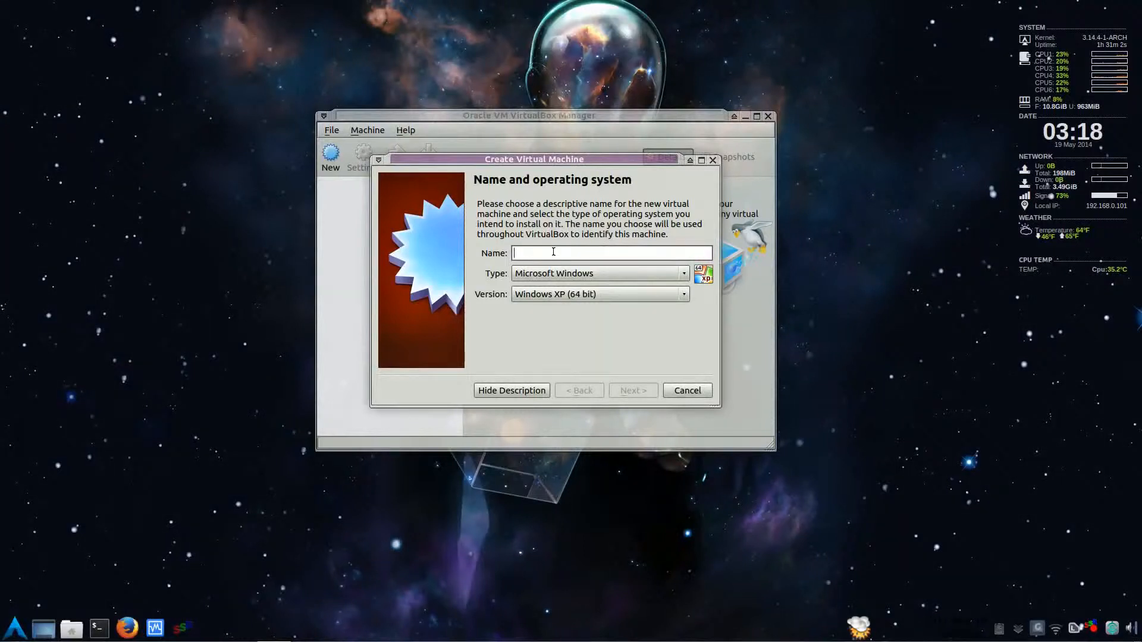
pyautogui.click(528, 299)
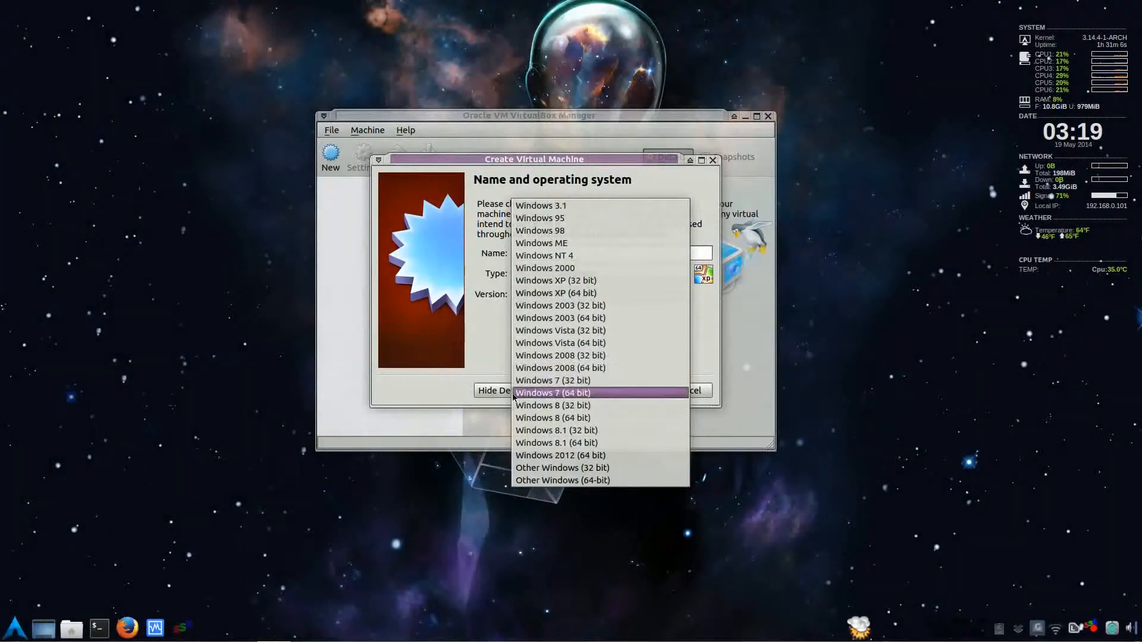
pyautogui.press('Escape')
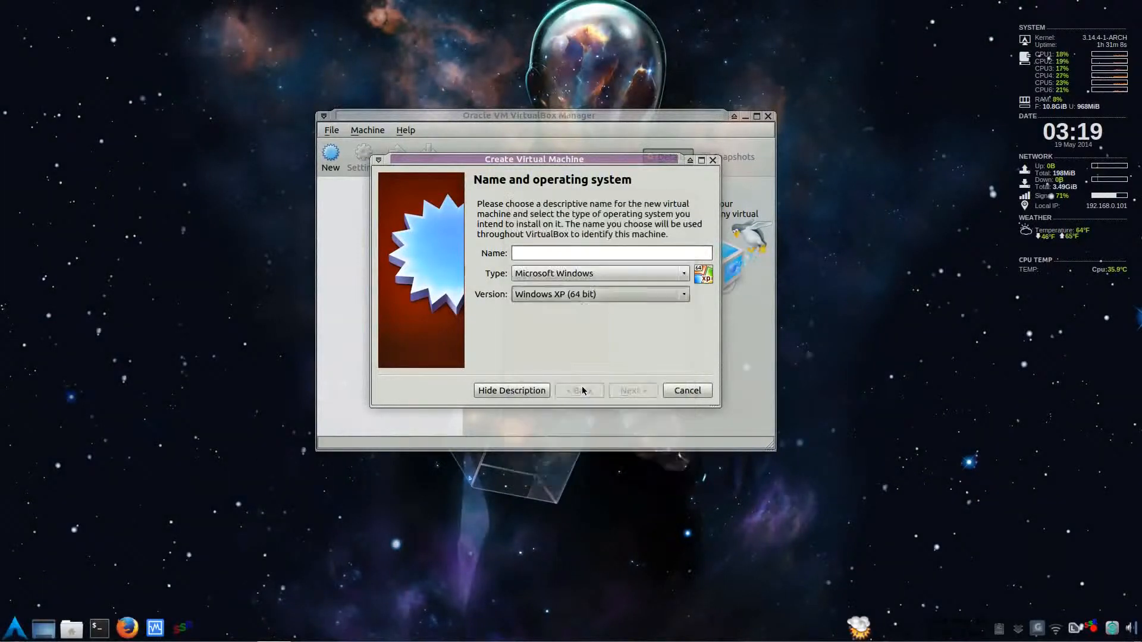
pyautogui.click(582, 391)
pyautogui.click(538, 251)
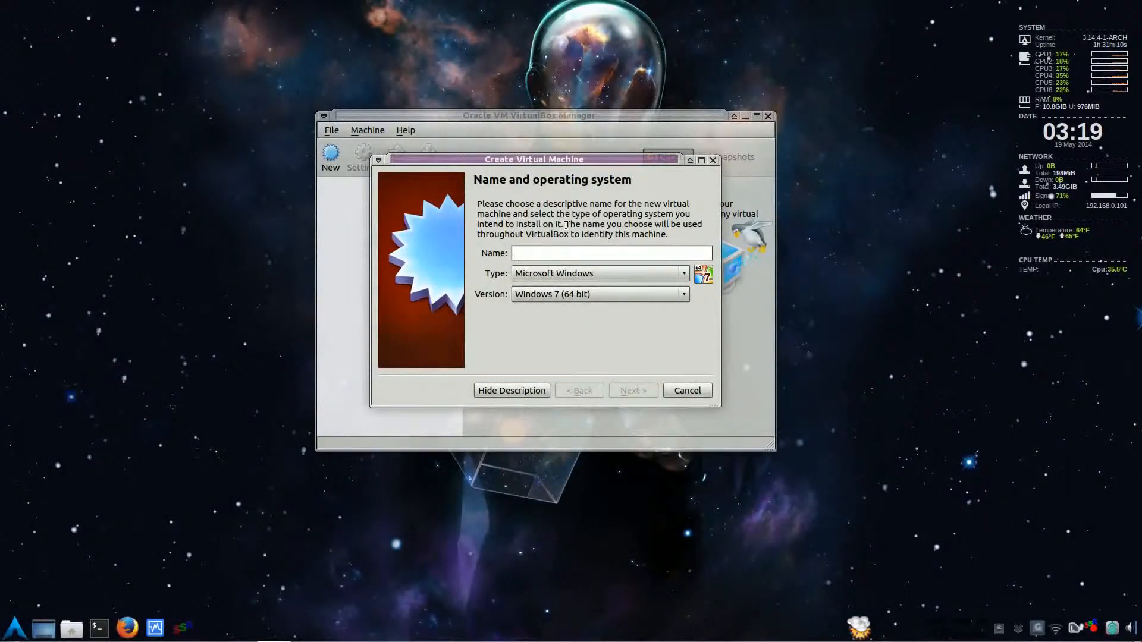
pyautogui.write('Win')
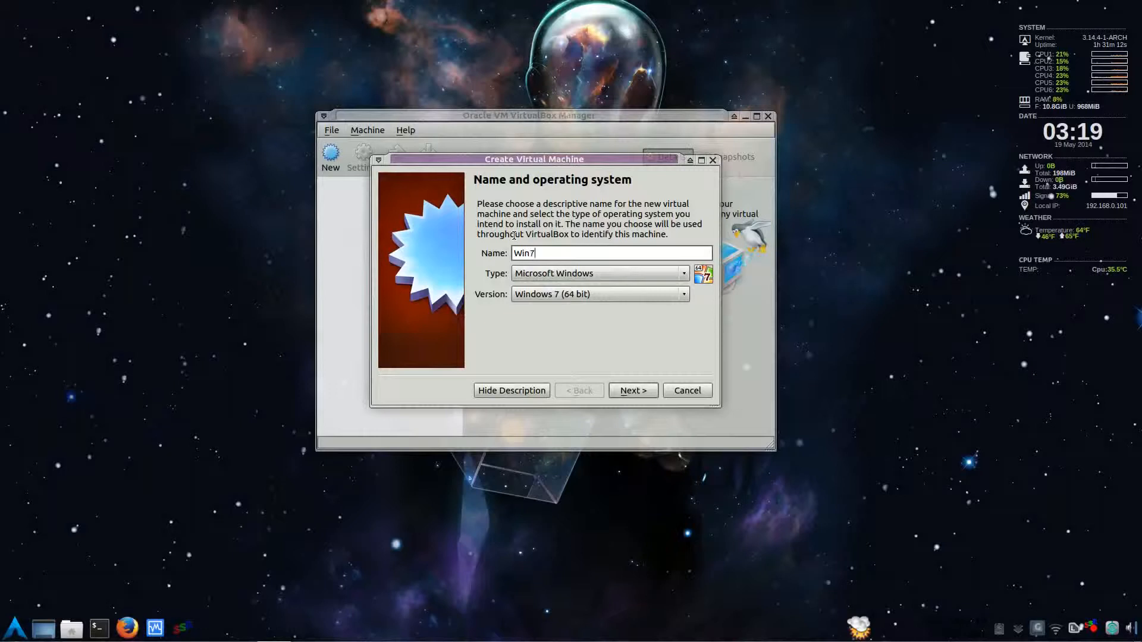
pyautogui.write('7')
pyautogui.click(631, 391)
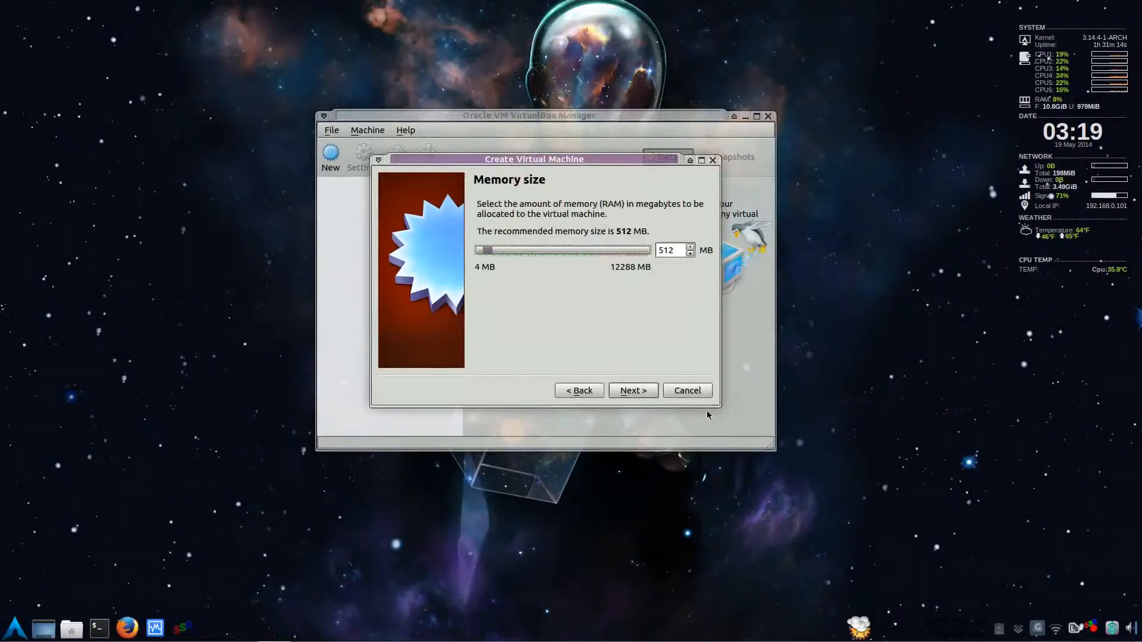
# Step: Set the virtual machine's memory size to 4096 MB and proceed to the hard drive options
pyautogui.doubleClick(676, 256)
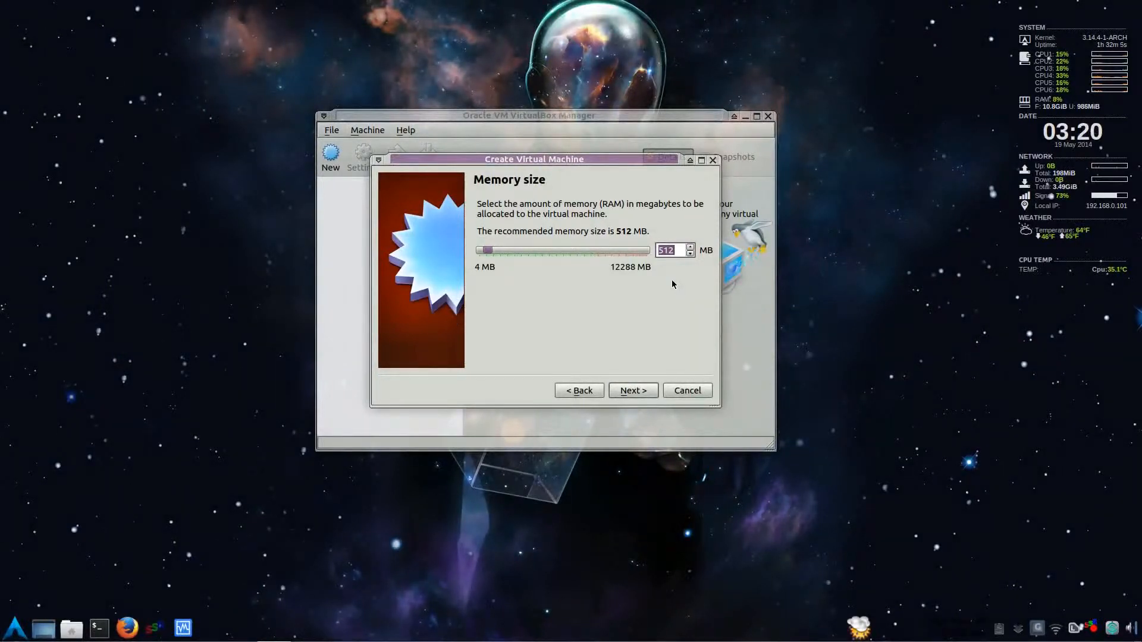
pyautogui.write('4096')
pyautogui.click(641, 398)
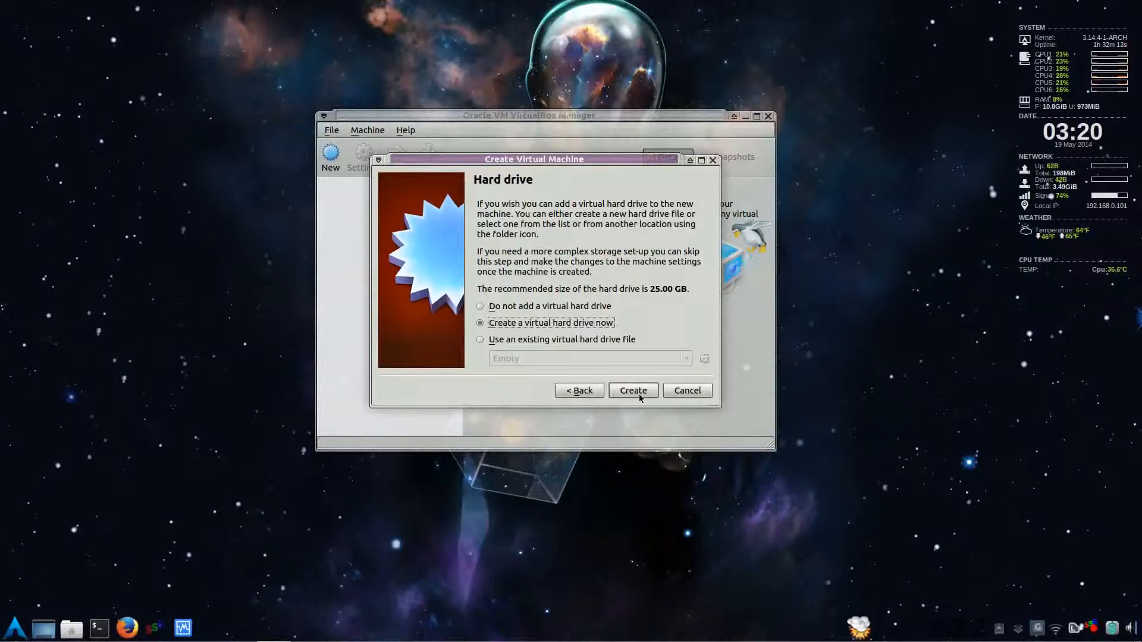
# Step: Set up a new dynamically allocated VDI virtual hard drive with a size of 40 GB
pyautogui.click(633, 391)
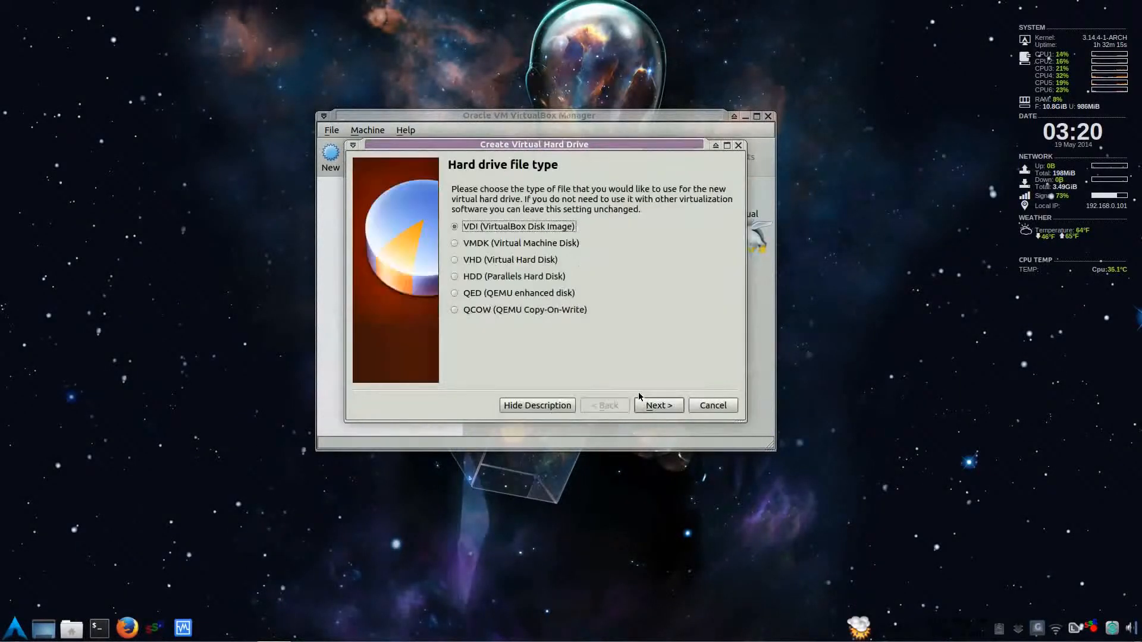
pyautogui.click(658, 406)
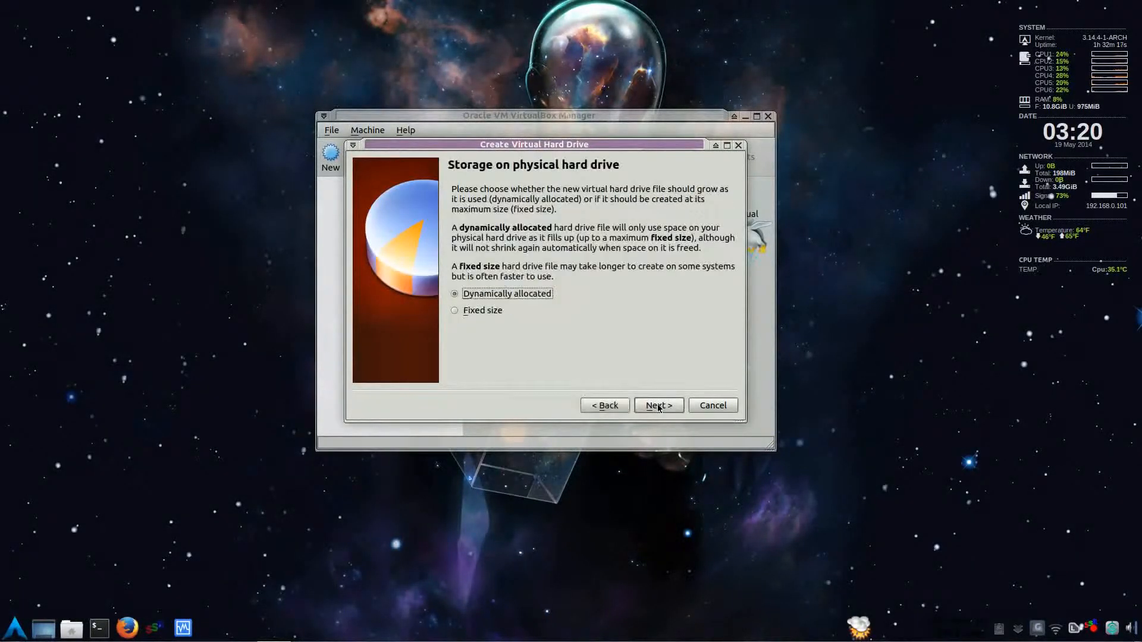
pyautogui.click(658, 407)
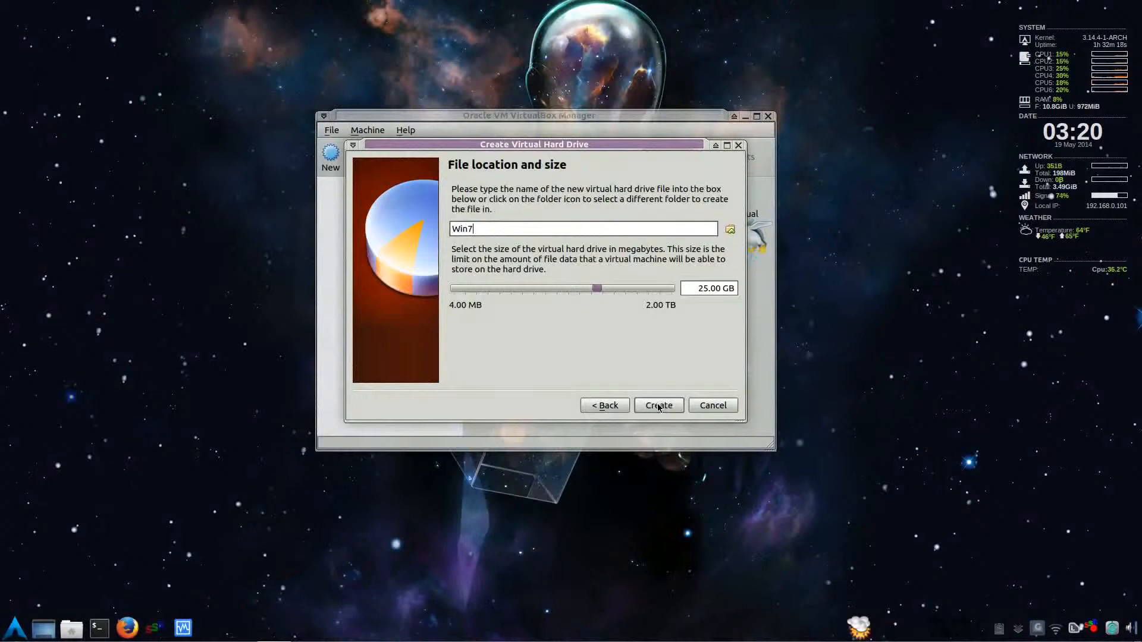
pyautogui.click(698, 290)
pyautogui.doubleClick(697, 289)
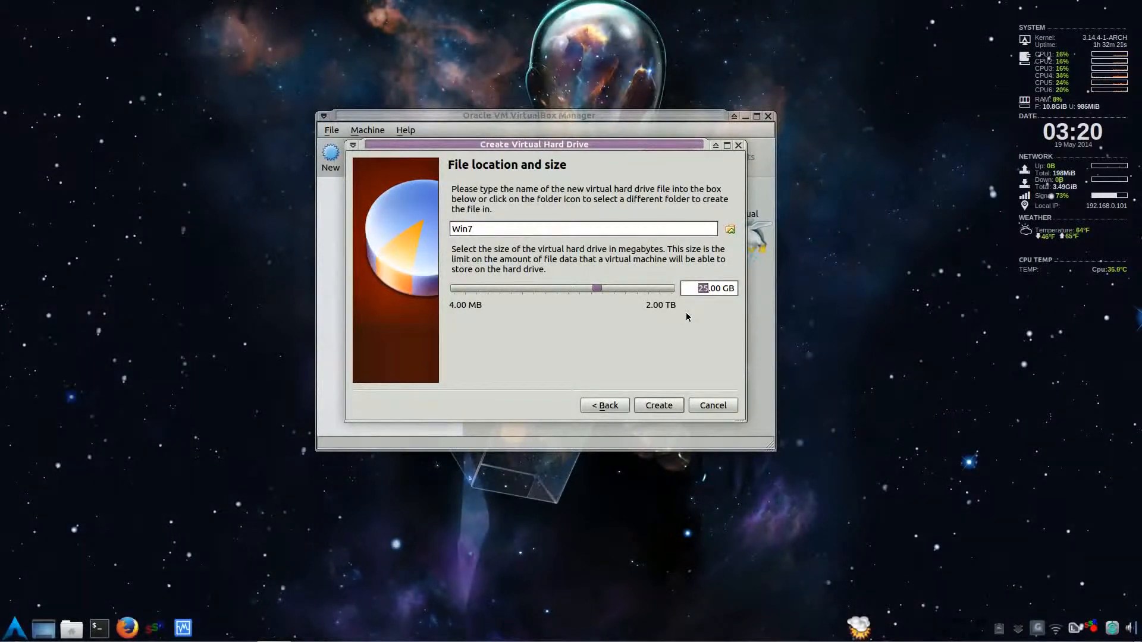
pyautogui.write('40')
# Step: Set the virtual drive's location to the VmBoxes folder on Backup as Win7.vdi and create the drive
pyautogui.click(730, 231)
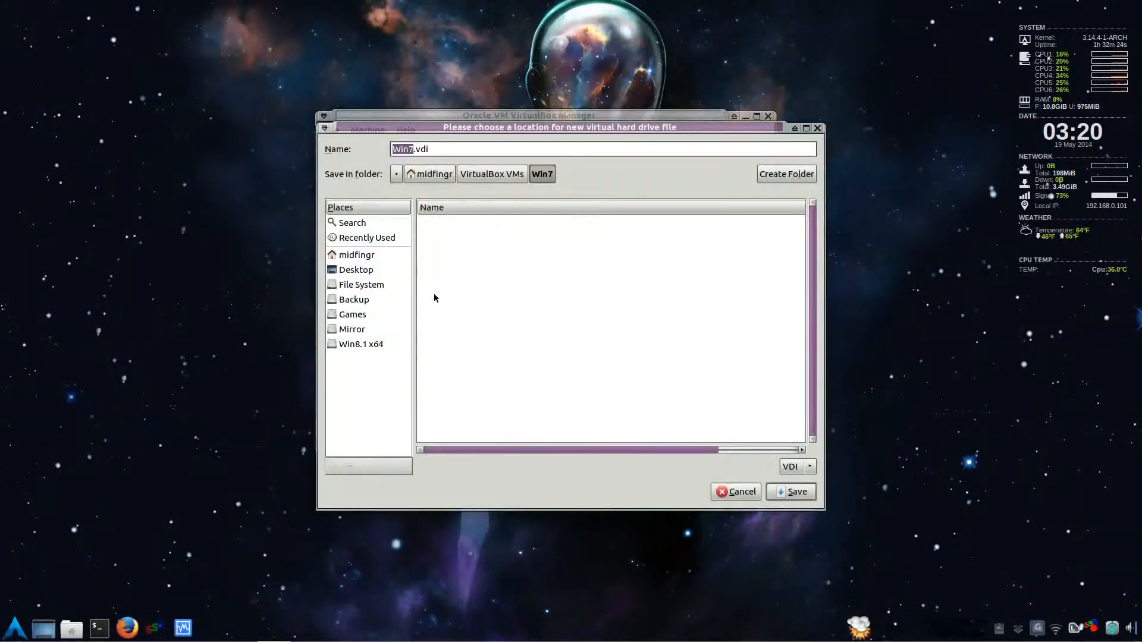
pyautogui.click(366, 304)
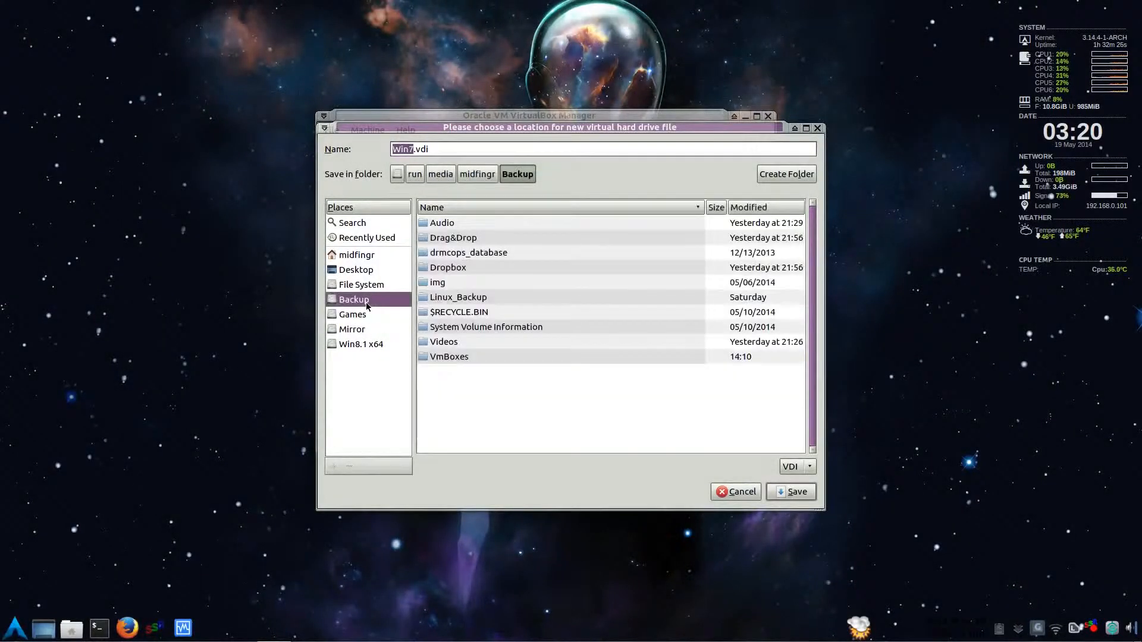
pyautogui.click(454, 357)
pyautogui.doubleClick(455, 358)
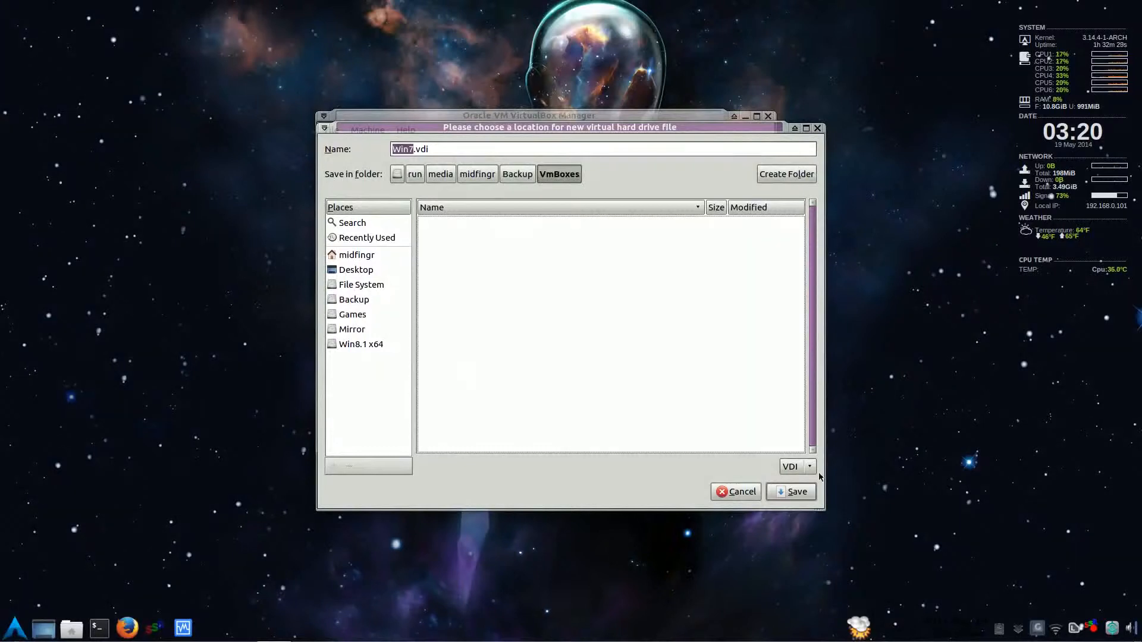
pyautogui.click(795, 492)
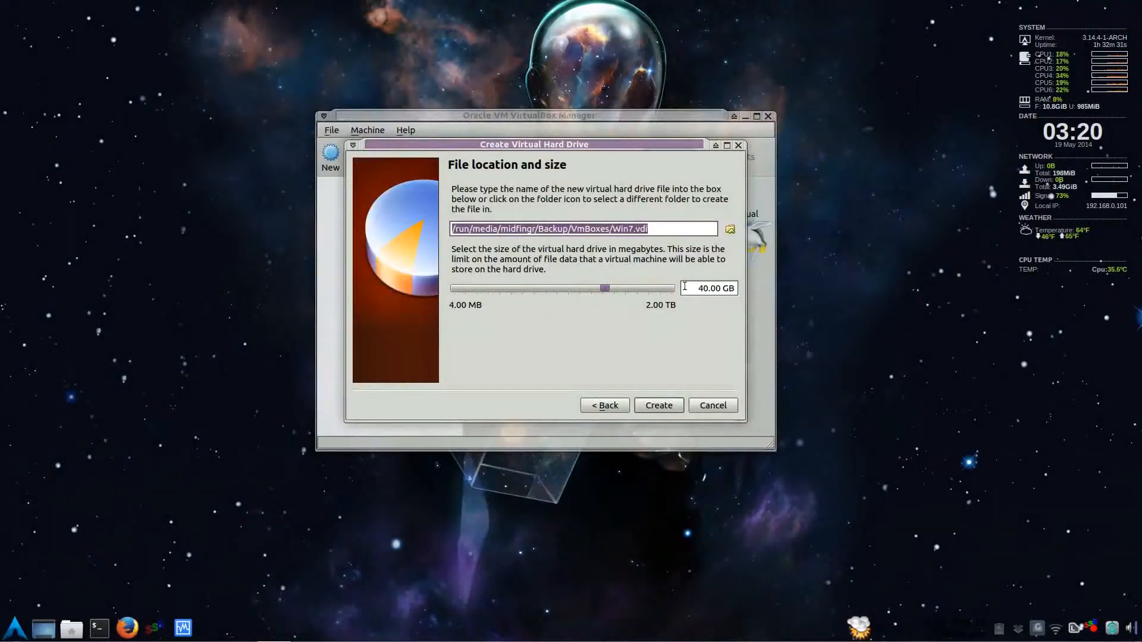
pyautogui.click(661, 410)
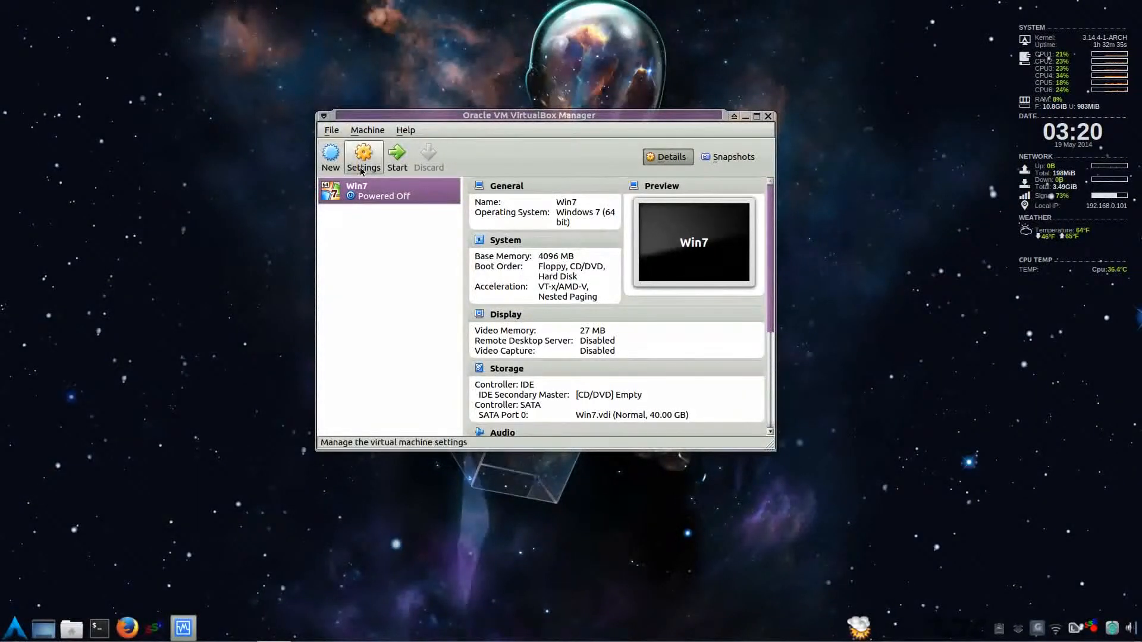
# Step: In the Win7 machine's system settings, exclude Floppy from the boot order and set the processor count to 6
pyautogui.click(369, 162)
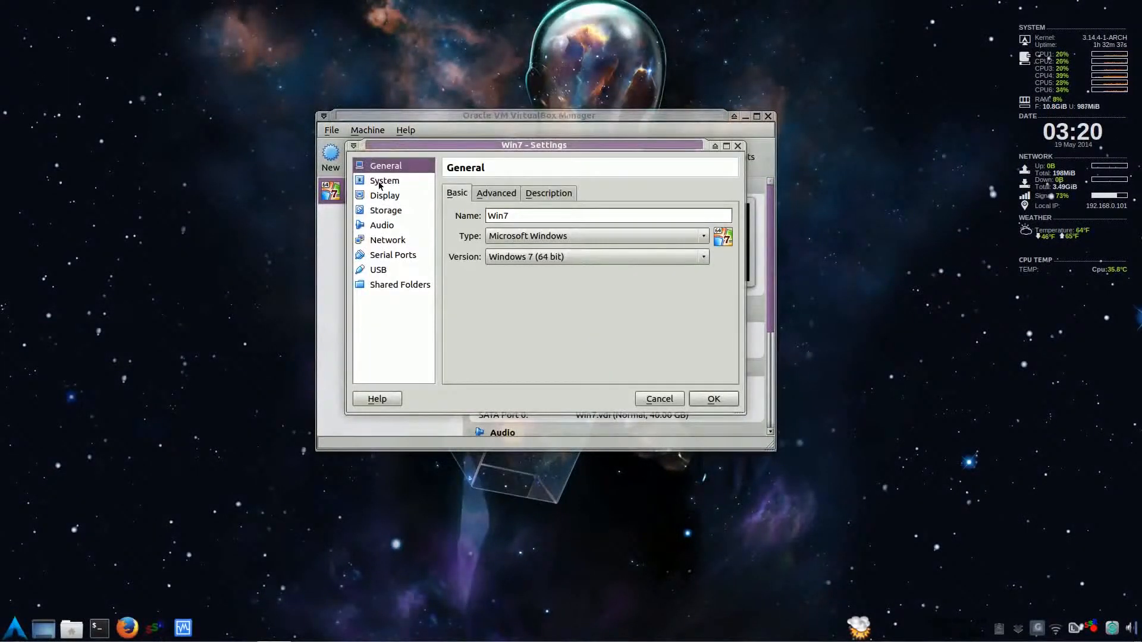
pyautogui.click(380, 182)
pyautogui.click(540, 244)
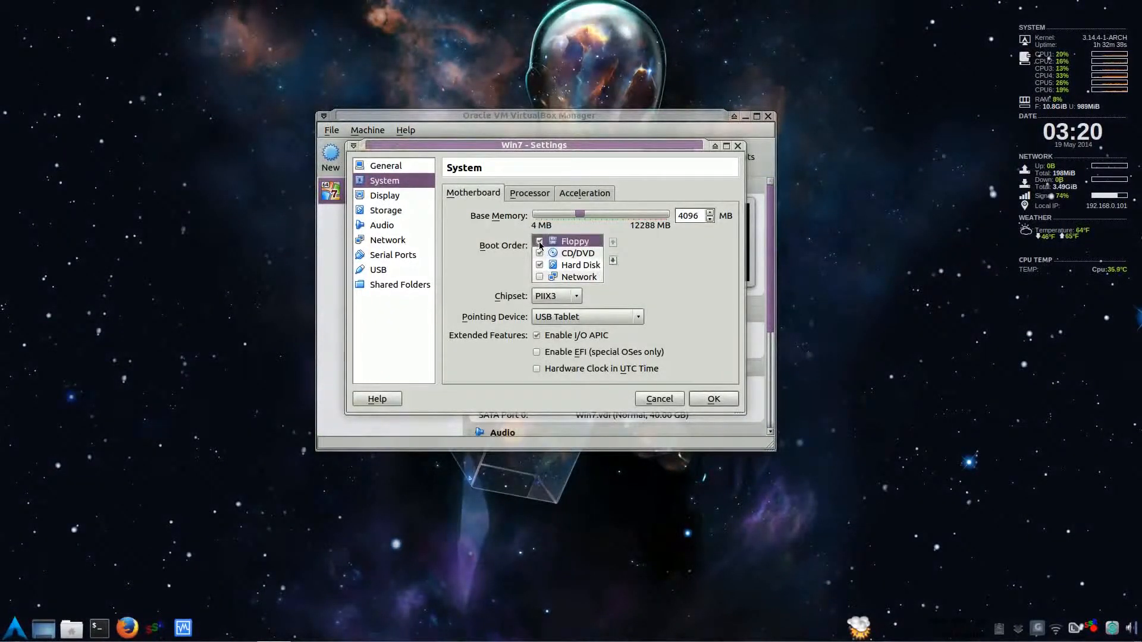
pyautogui.click(528, 195)
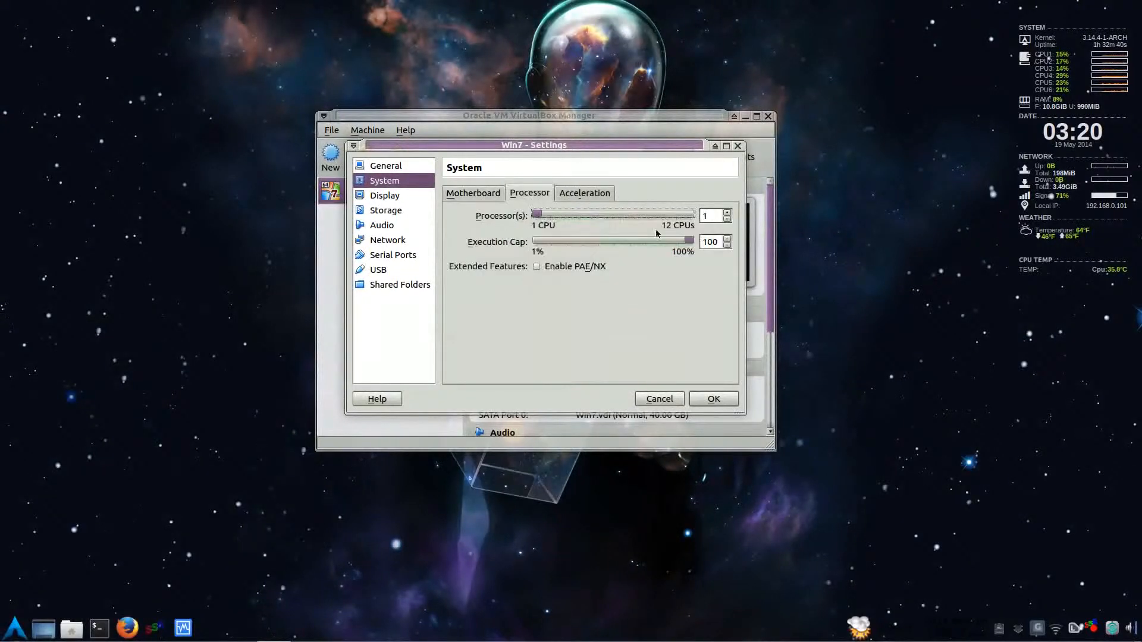
pyautogui.doubleClick(716, 219)
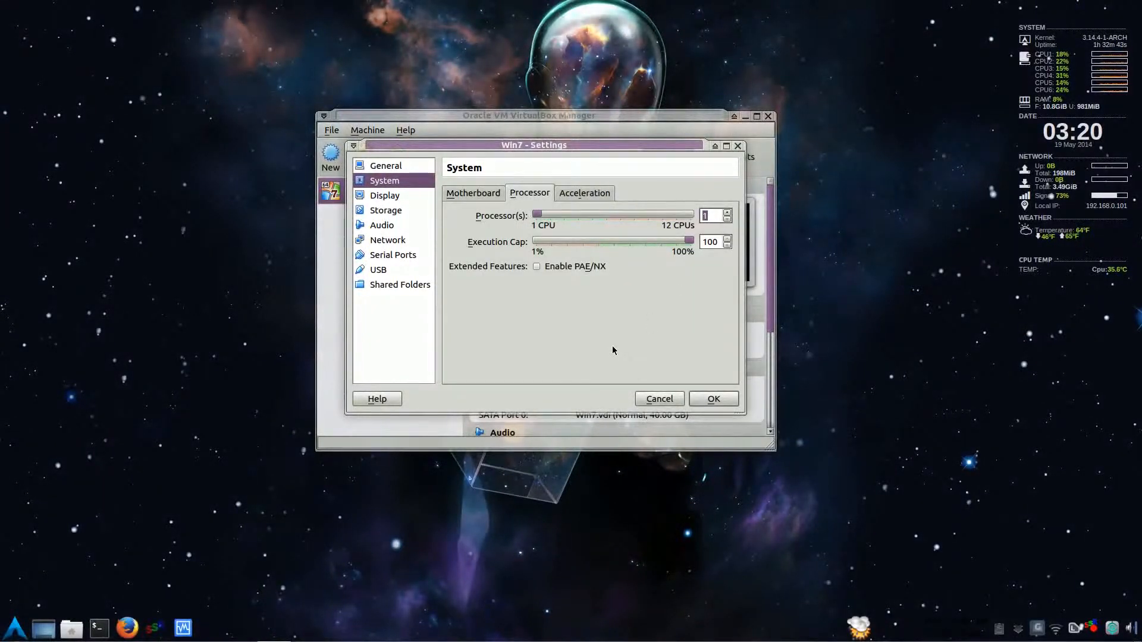
pyautogui.write('6')
# Step: Enable 3D acceleration for the Win7 machine's display and set the video memory to 256 MB
pyautogui.click(398, 197)
pyautogui.click(558, 271)
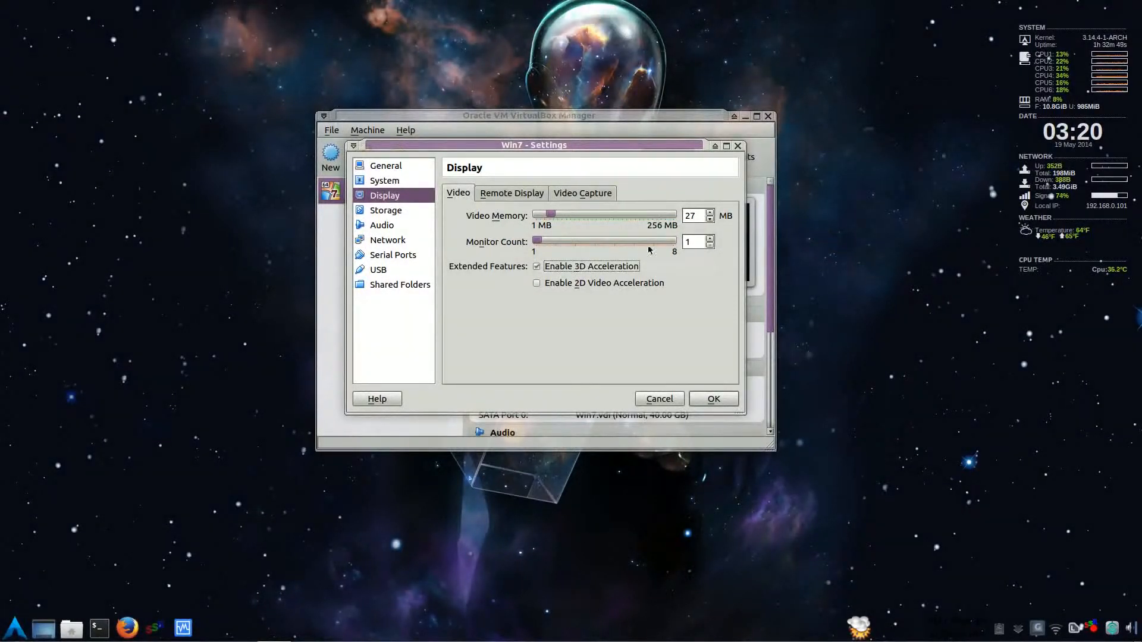
pyautogui.moveTo(551, 214); pyautogui.dragTo(680, 212)
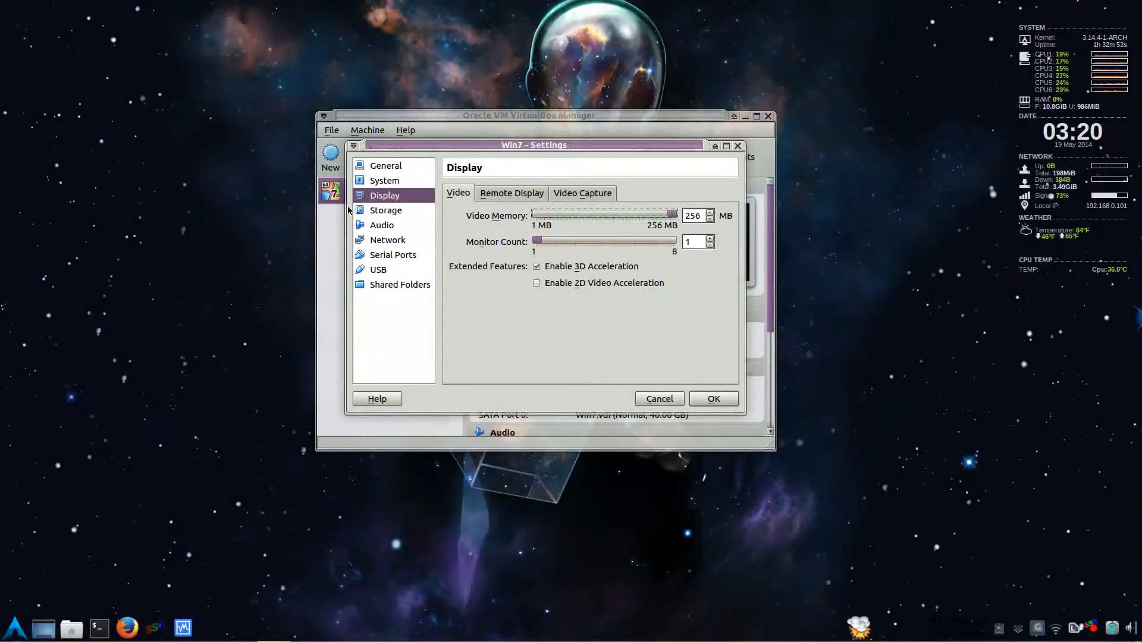
# Step: Load X17-59186.iso from the Downloads folder into the machine's empty IDE optical drive and save the settings
pyautogui.click(384, 213)
pyautogui.click(489, 224)
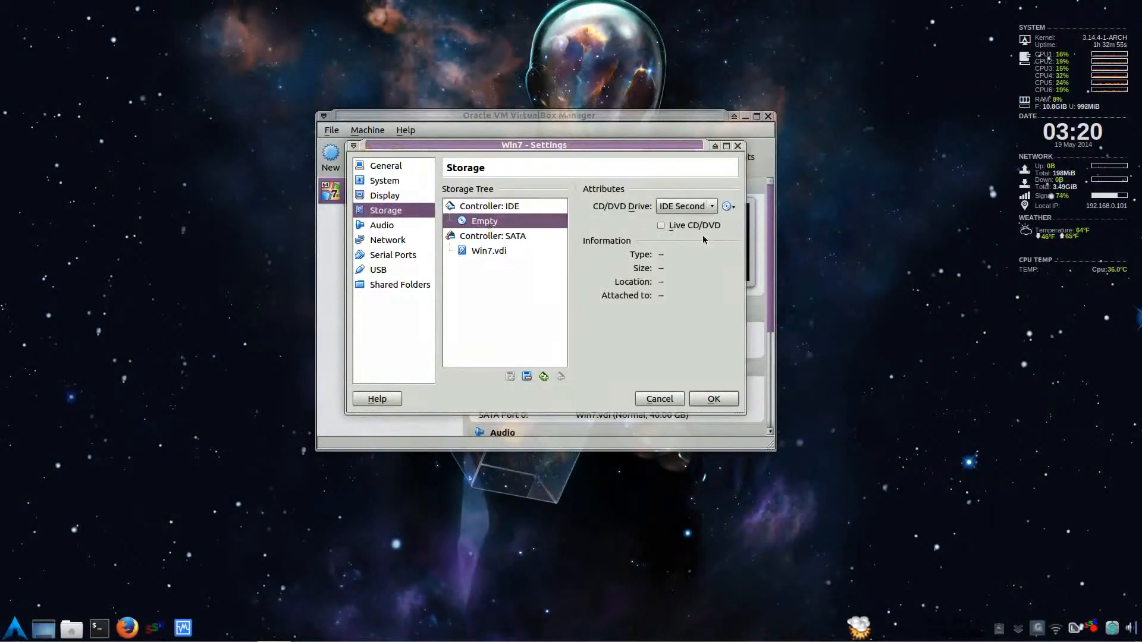
pyautogui.click(724, 206)
pyautogui.click(739, 224)
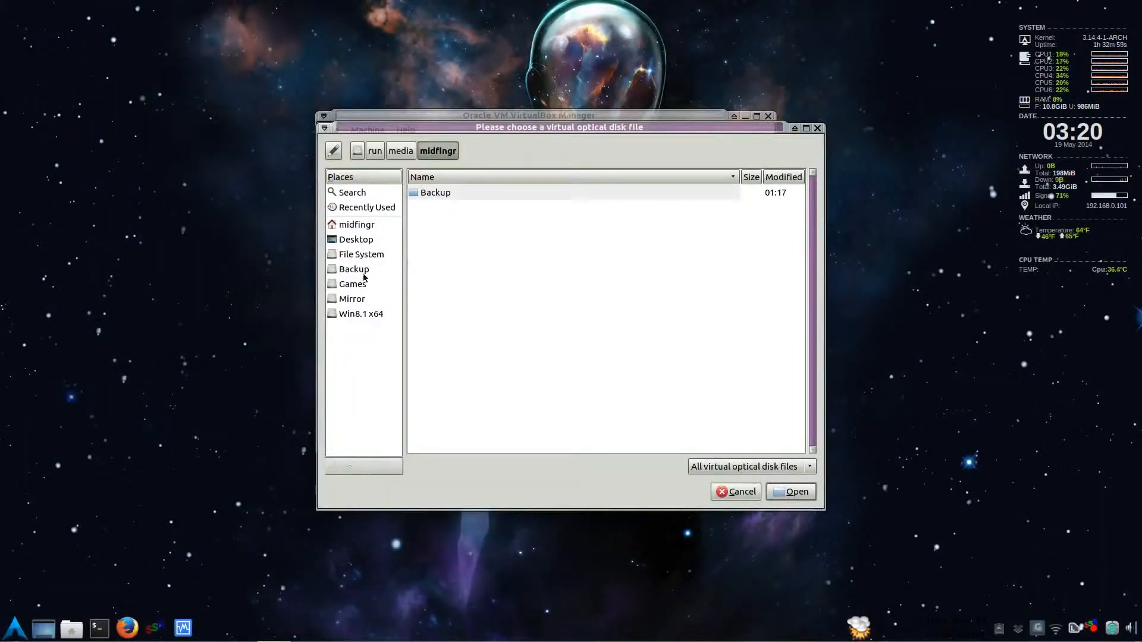
pyautogui.click(358, 225)
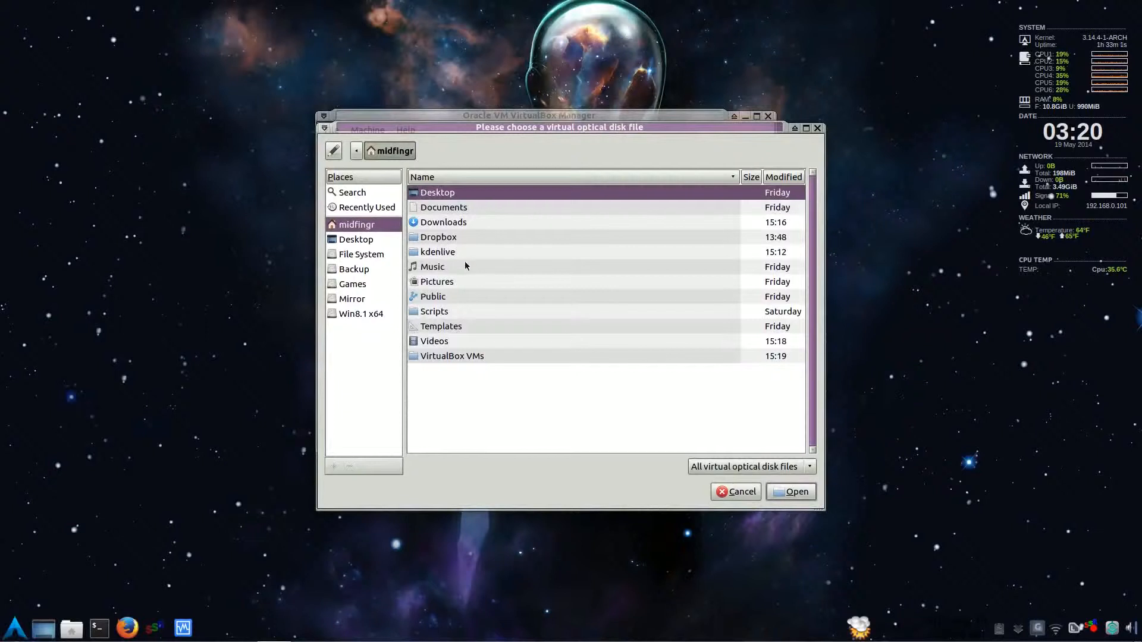
pyautogui.doubleClick(443, 223)
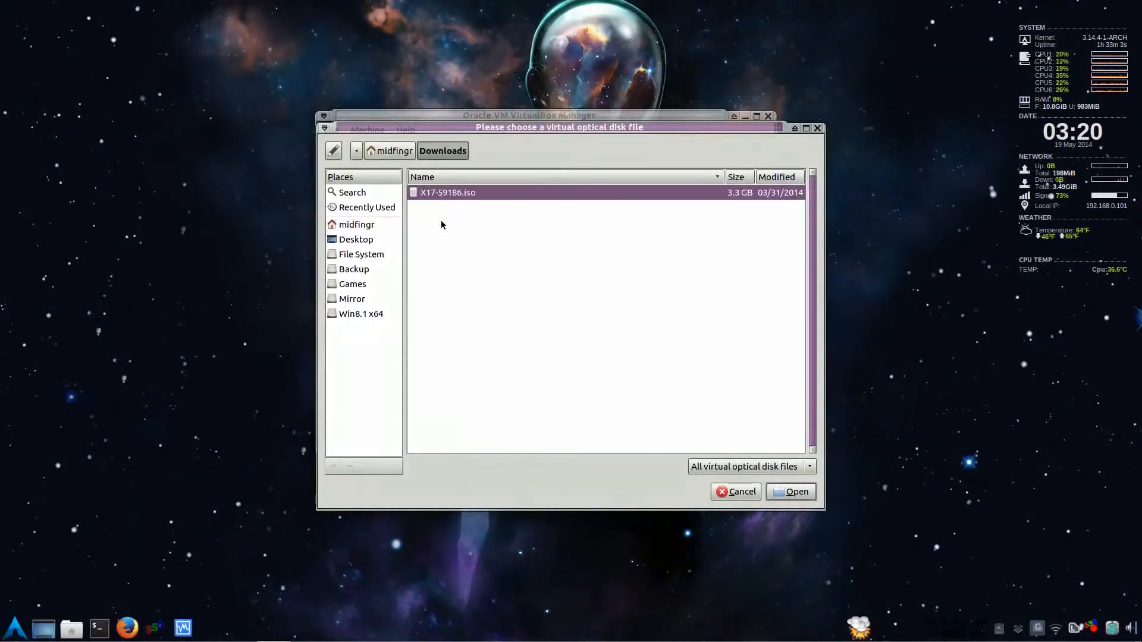
pyautogui.click(787, 489)
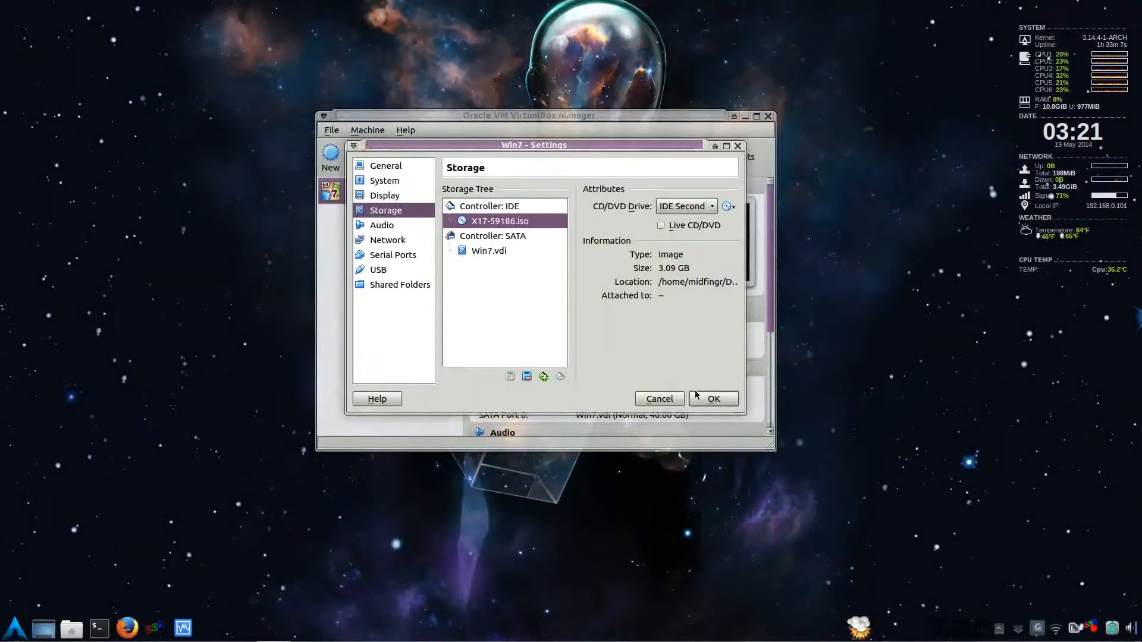
pyautogui.click(712, 398)
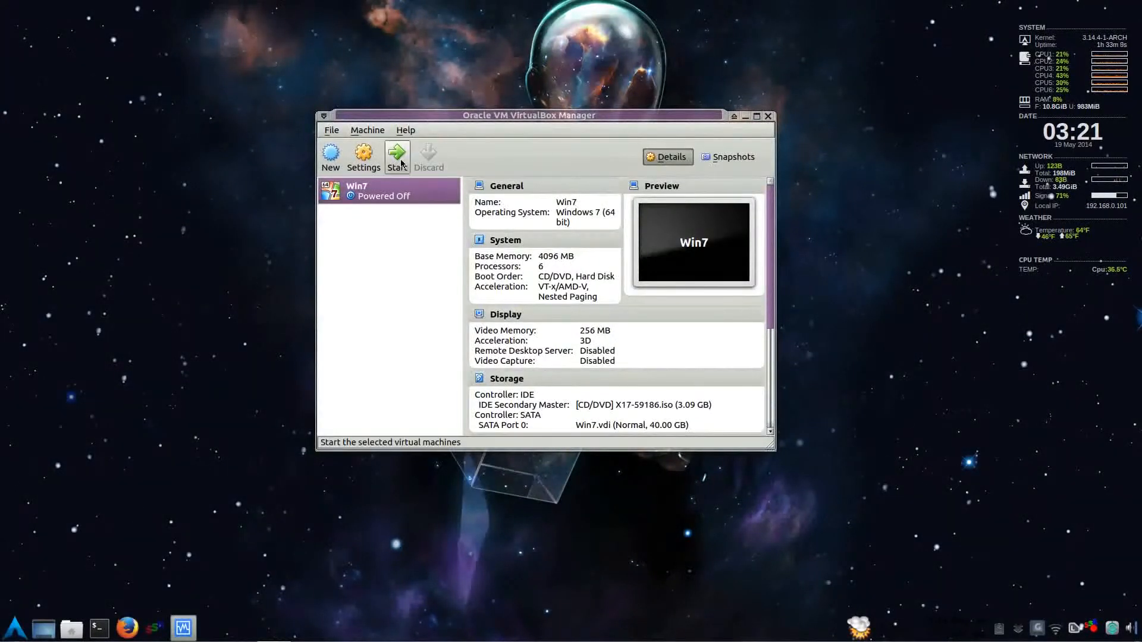
# Step: Boot the Win7 virtual machine with the manager minimized and begin installing Windows 7 with the default English and US keyboard settings
pyautogui.click(398, 158)
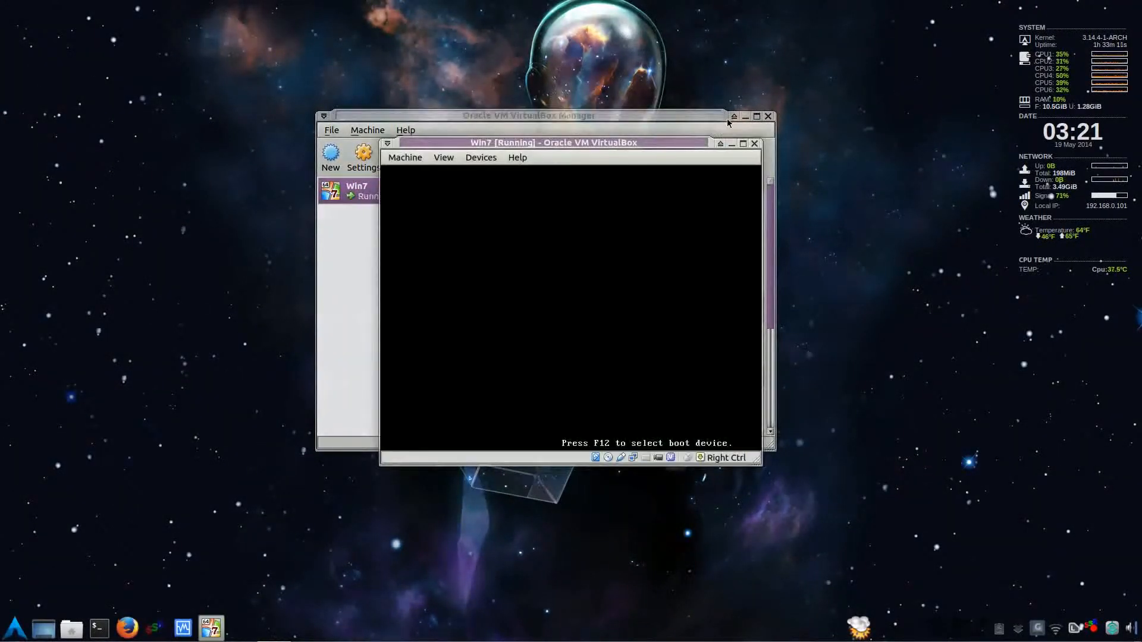
pyautogui.click(746, 117)
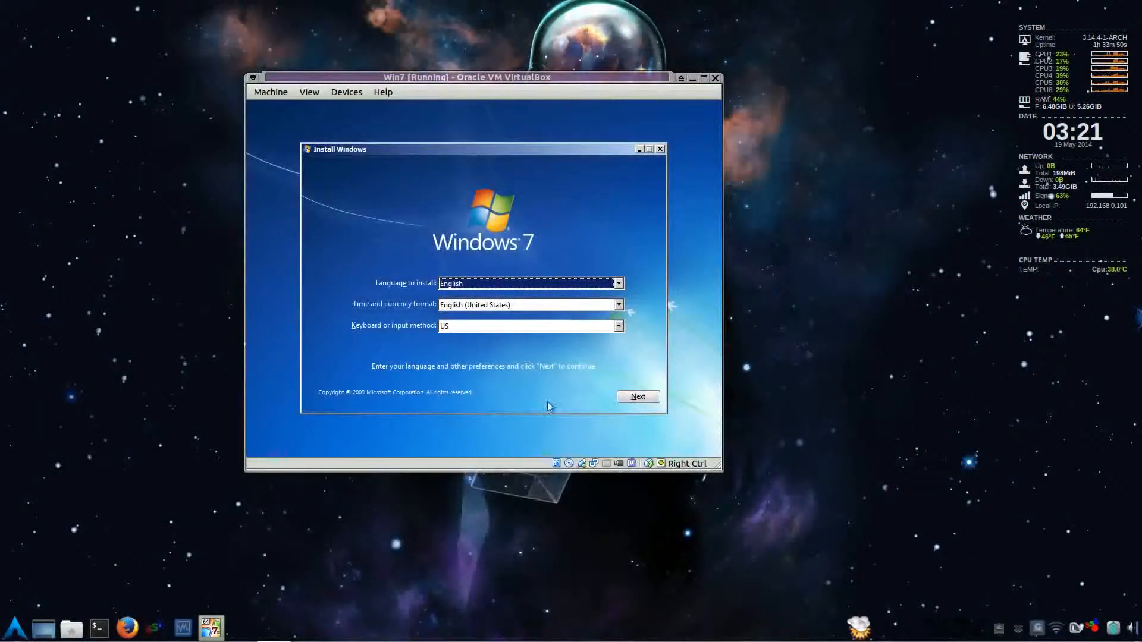
pyautogui.click(631, 397)
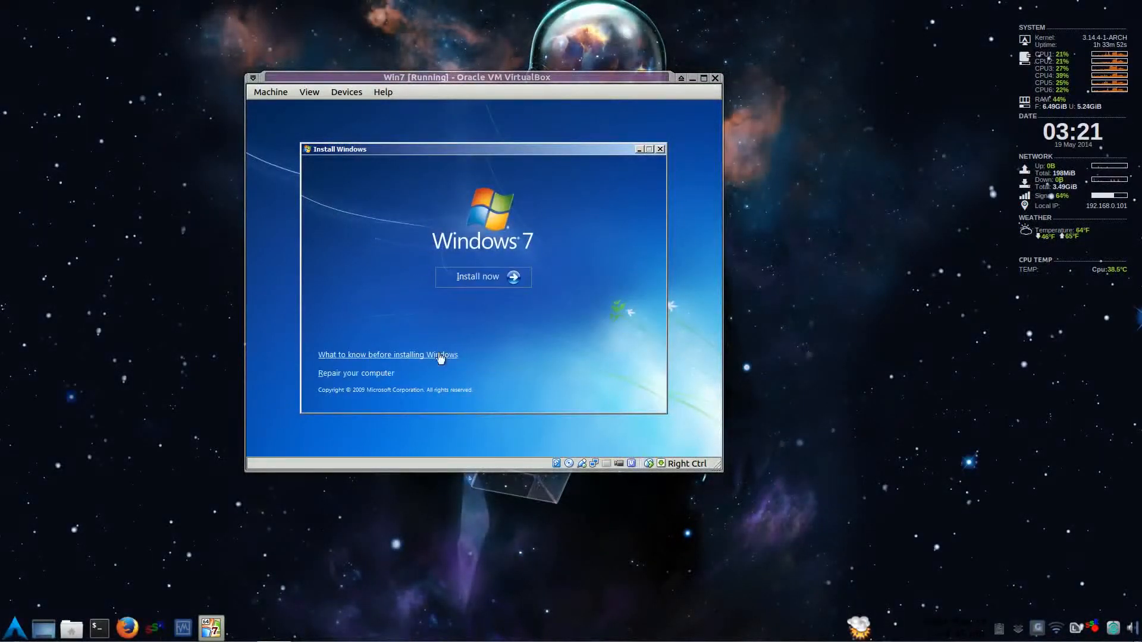
pyautogui.click(490, 282)
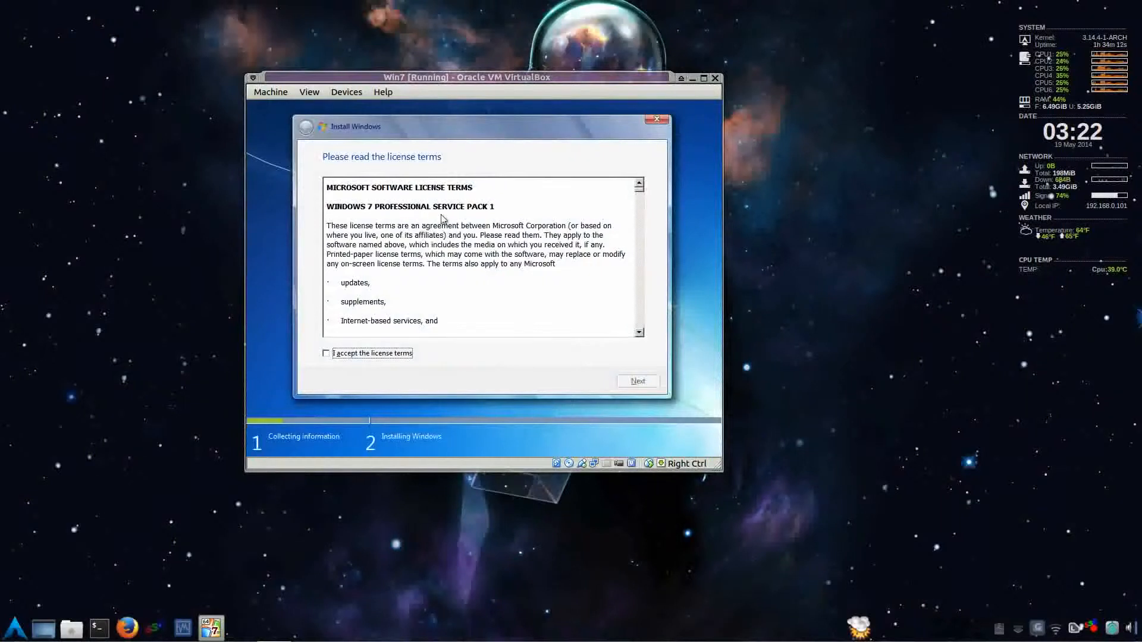
# Step: Accept the Windows license terms and run a Custom (advanced) installation onto Disk 0 Unallocated Space
pyautogui.click(327, 353)
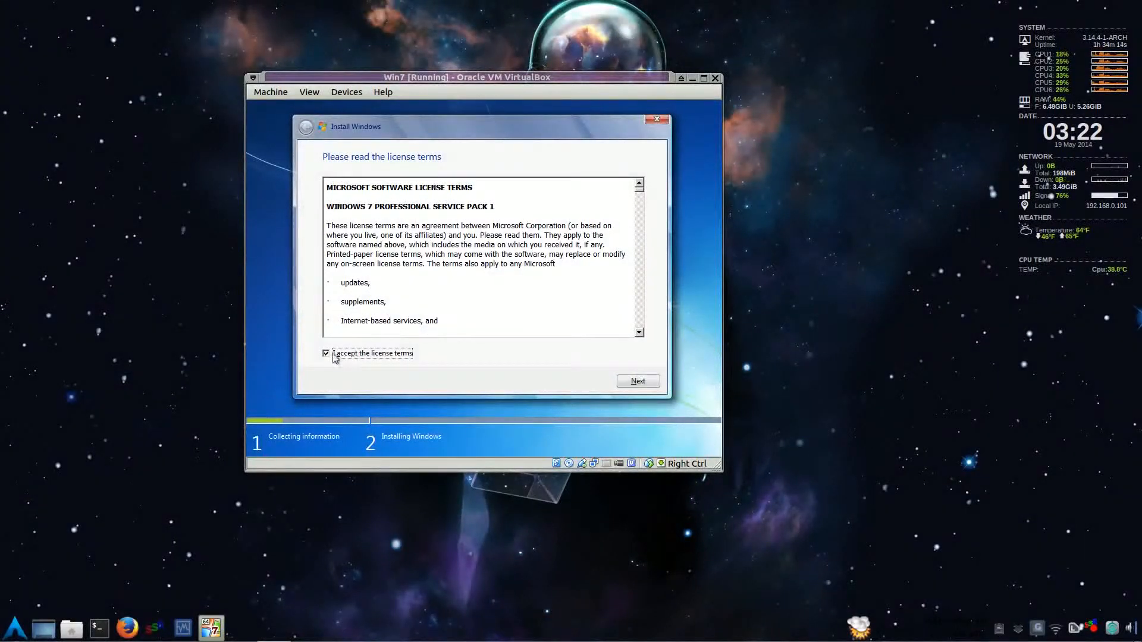
pyautogui.click(637, 381)
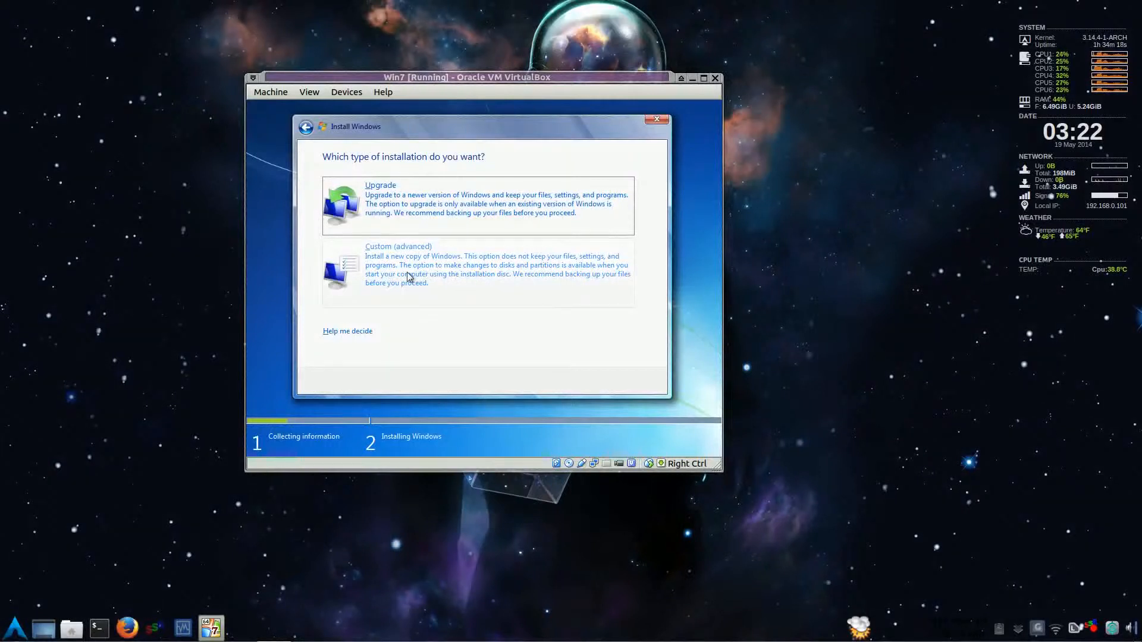
pyautogui.click(409, 277)
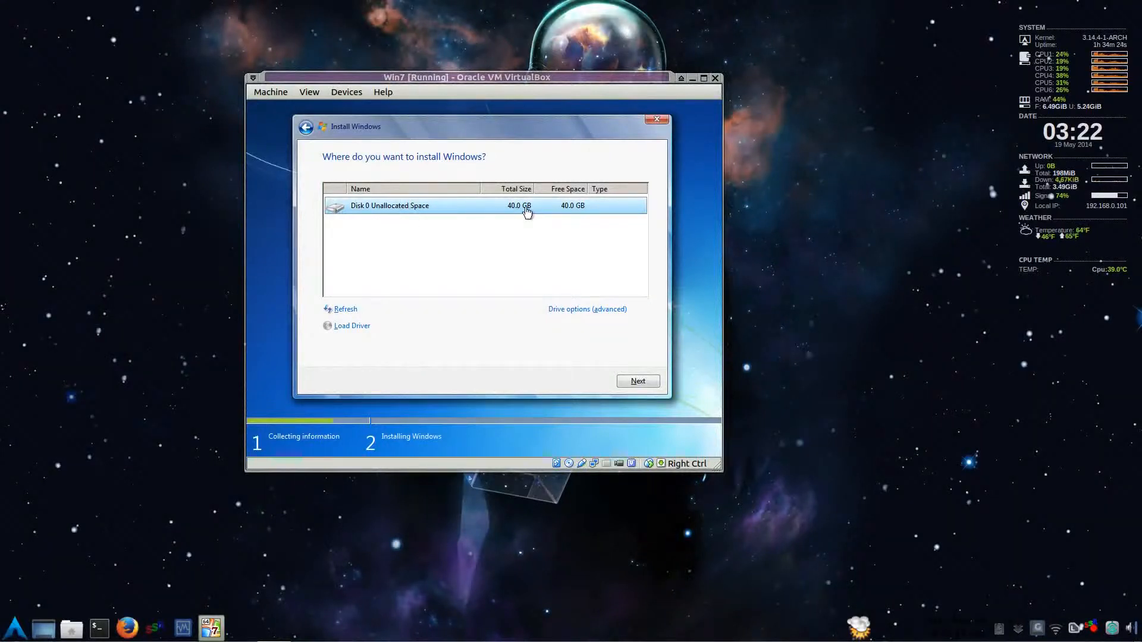
pyautogui.click(633, 380)
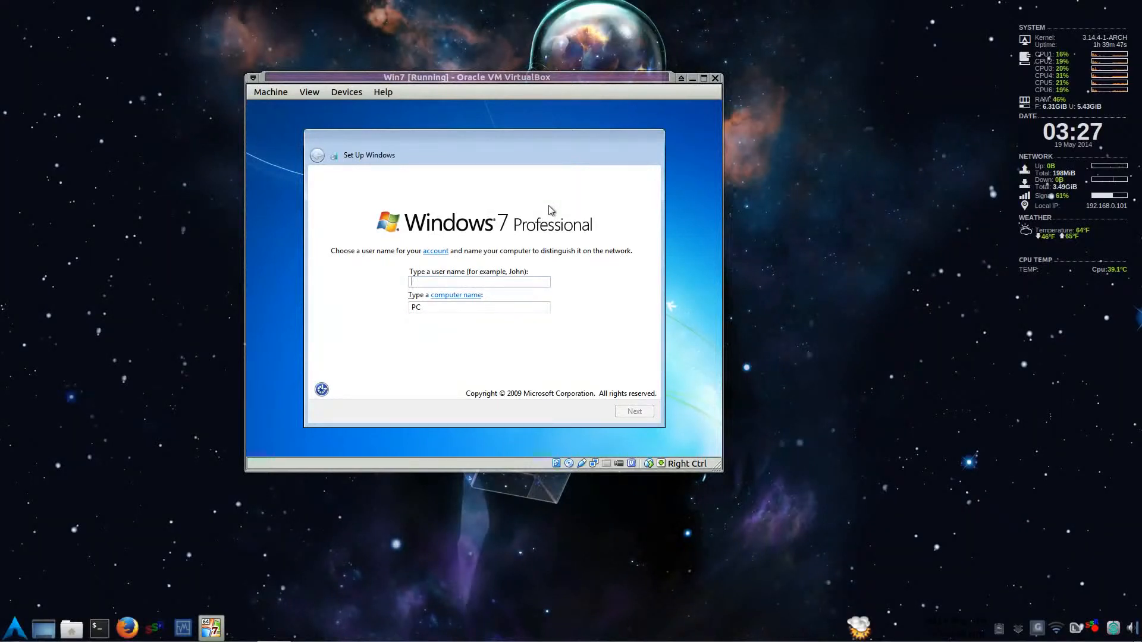
# Step: Enter the account's user name, name the computer Linux-PC, and continue with the account password left blank
pyautogui.write('Midfingr')
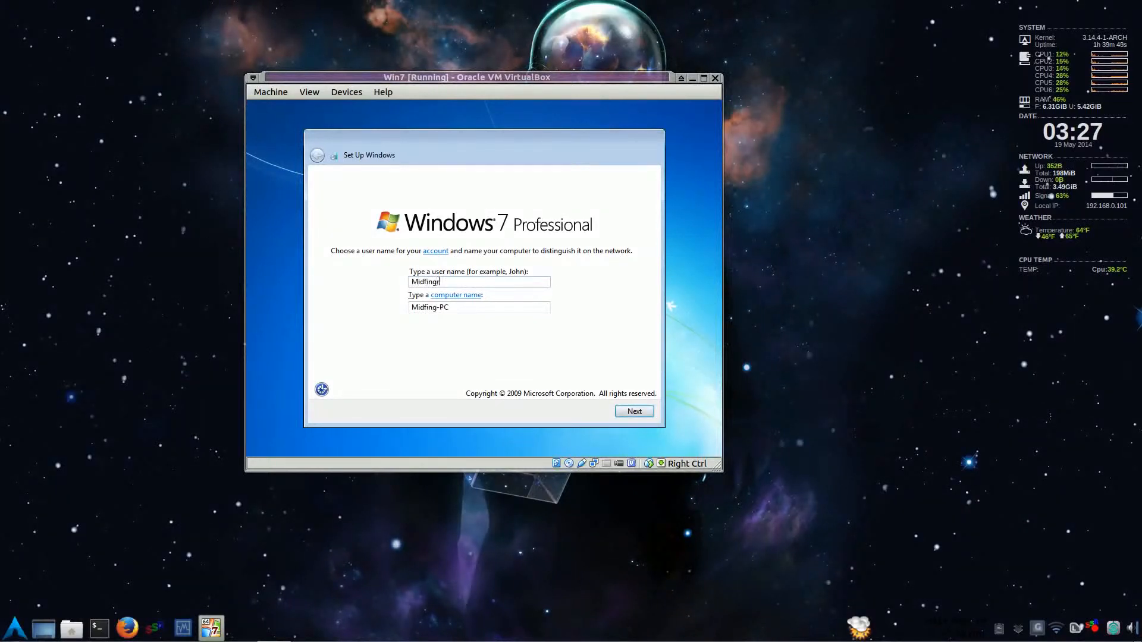
pyautogui.press('Tab')
pyautogui.press('Tab')
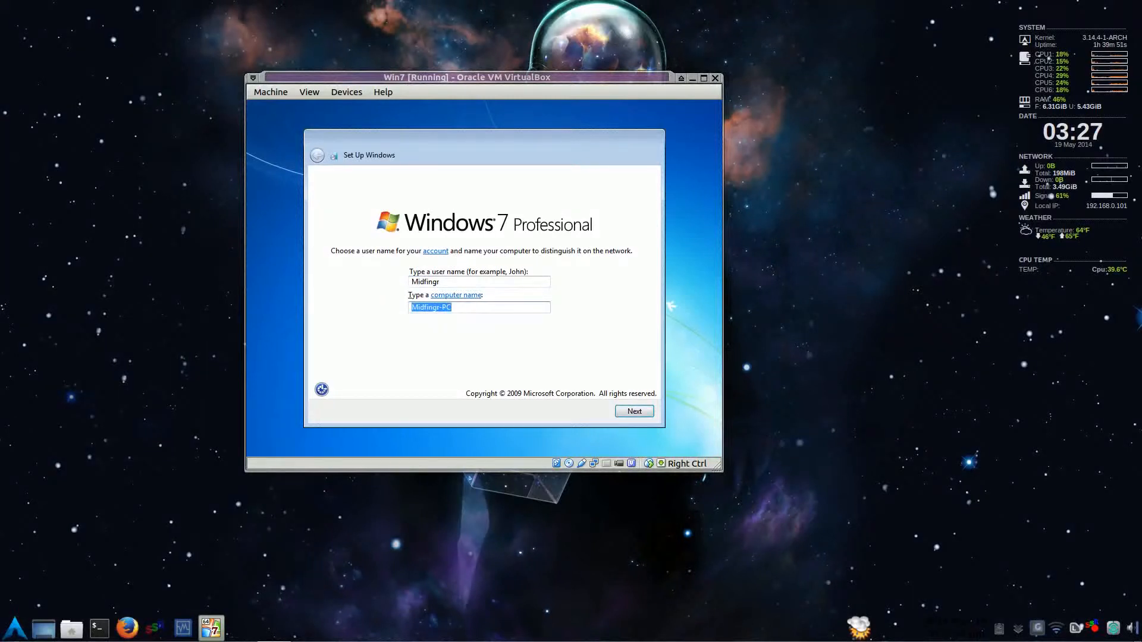
pyautogui.write('L')
pyautogui.press('BackSpace')
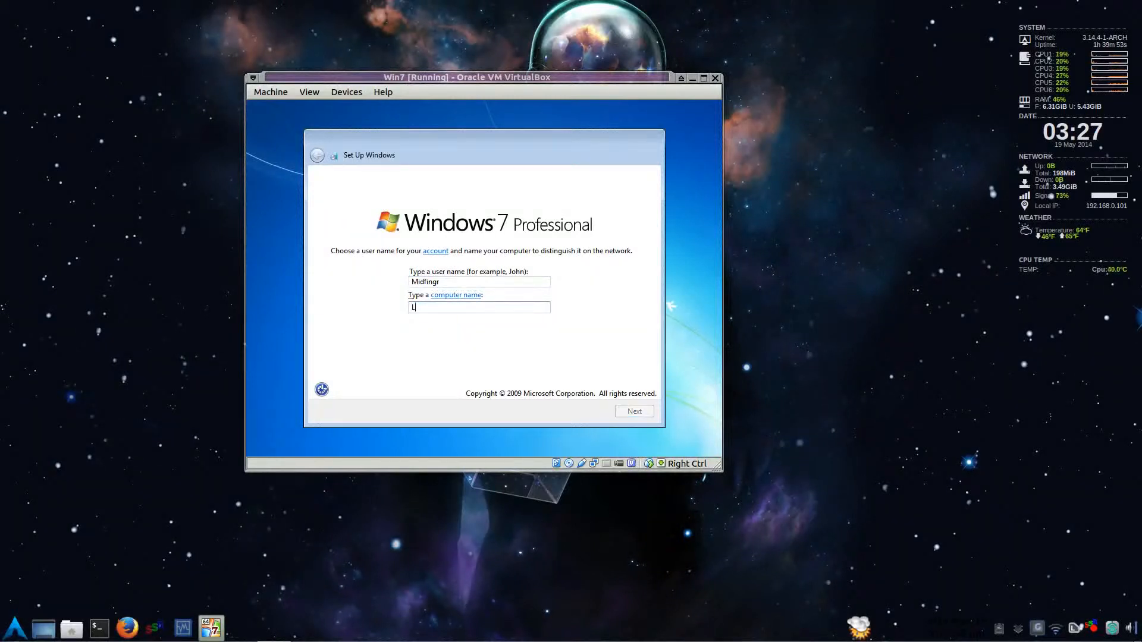
pyautogui.write('Linux-PC')
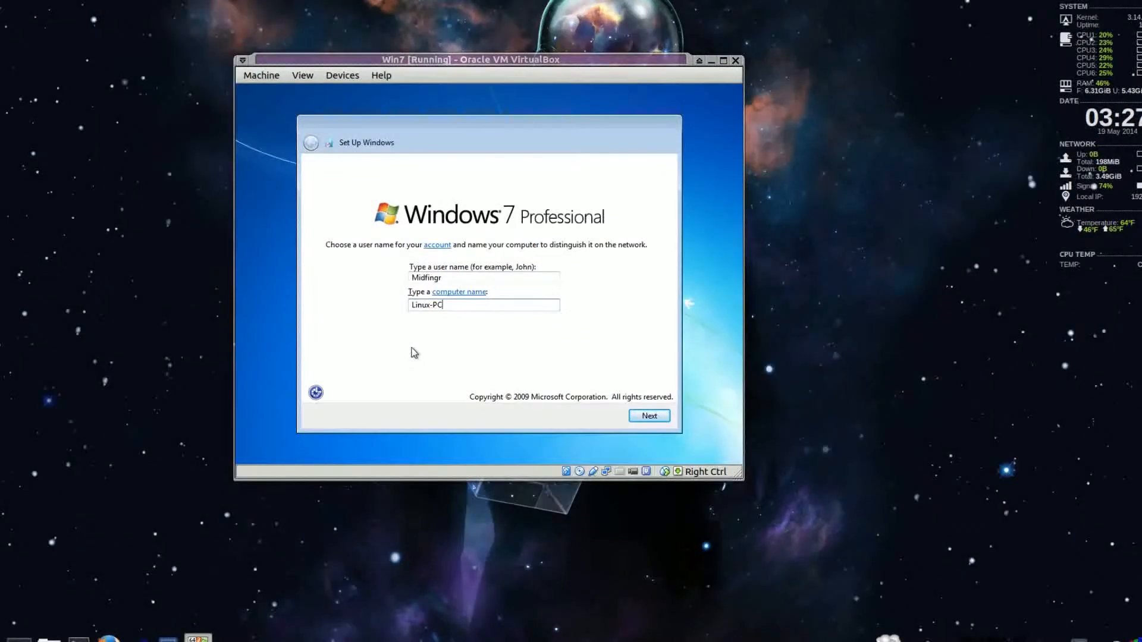
pyautogui.click(649, 411)
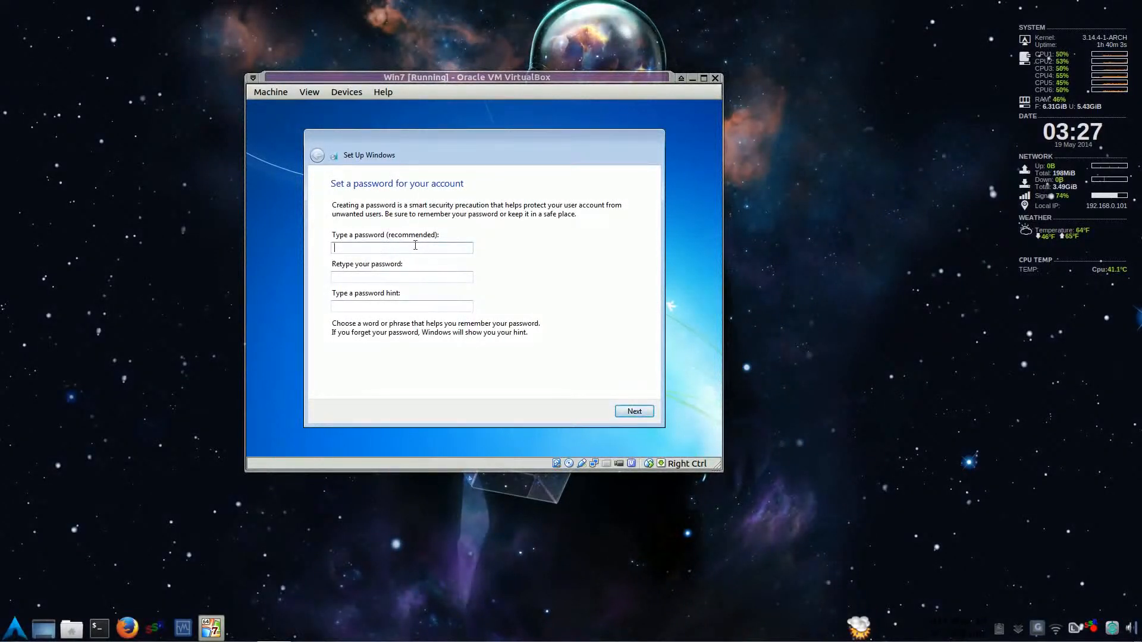
pyautogui.click(640, 413)
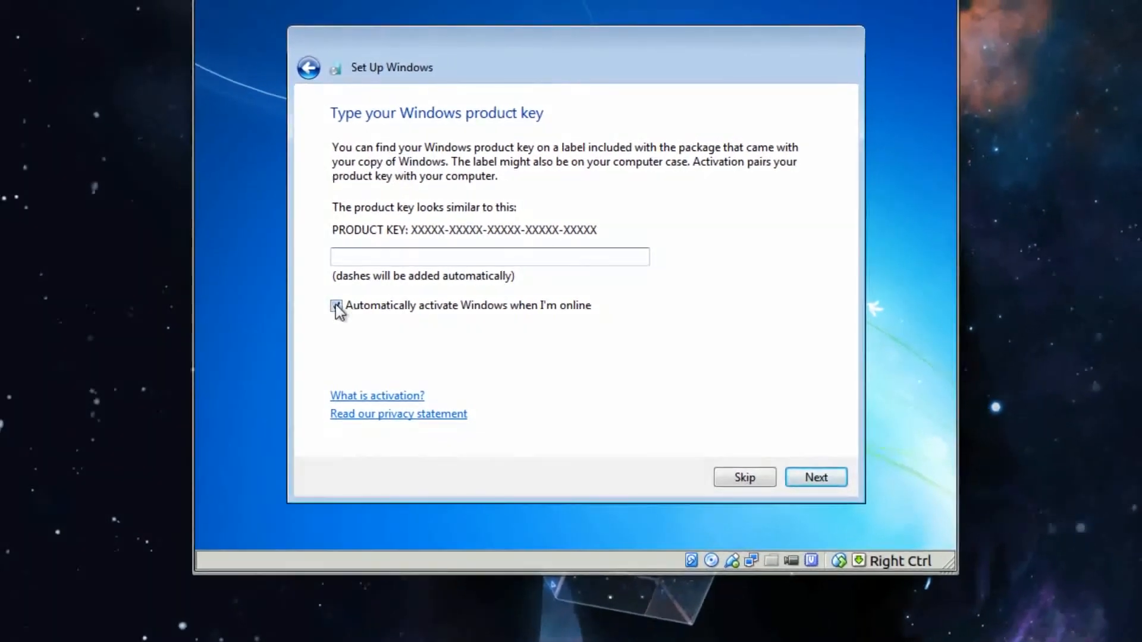
# Step: Skip the Windows product key with automatic online activation turned off, and accept the recommended protection and update settings
pyautogui.click(336, 306)
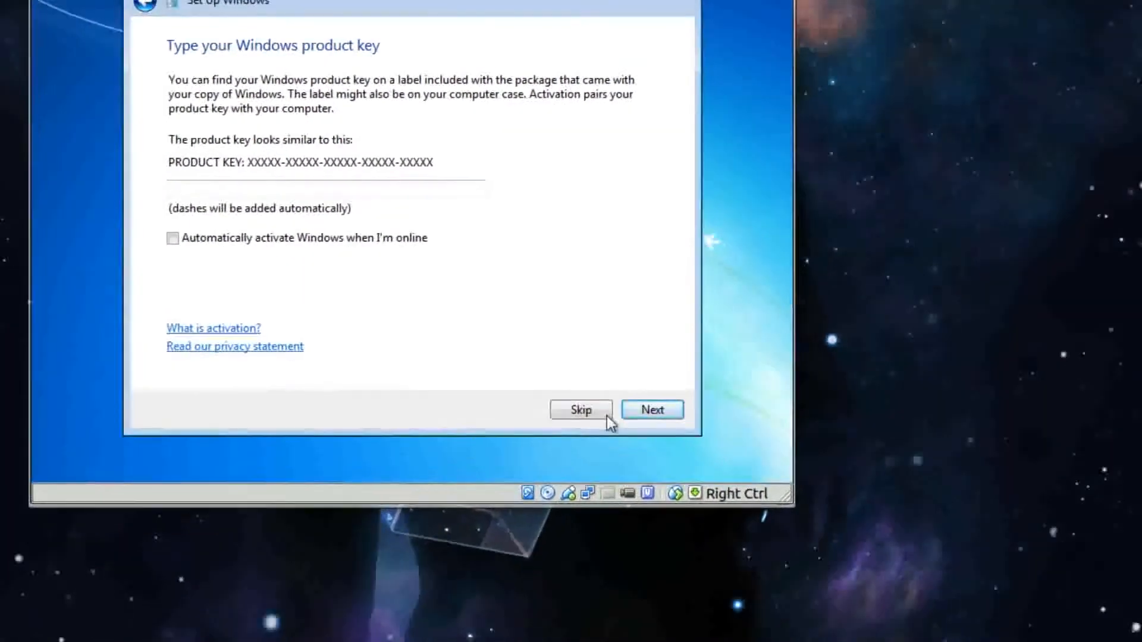
pyautogui.click(588, 413)
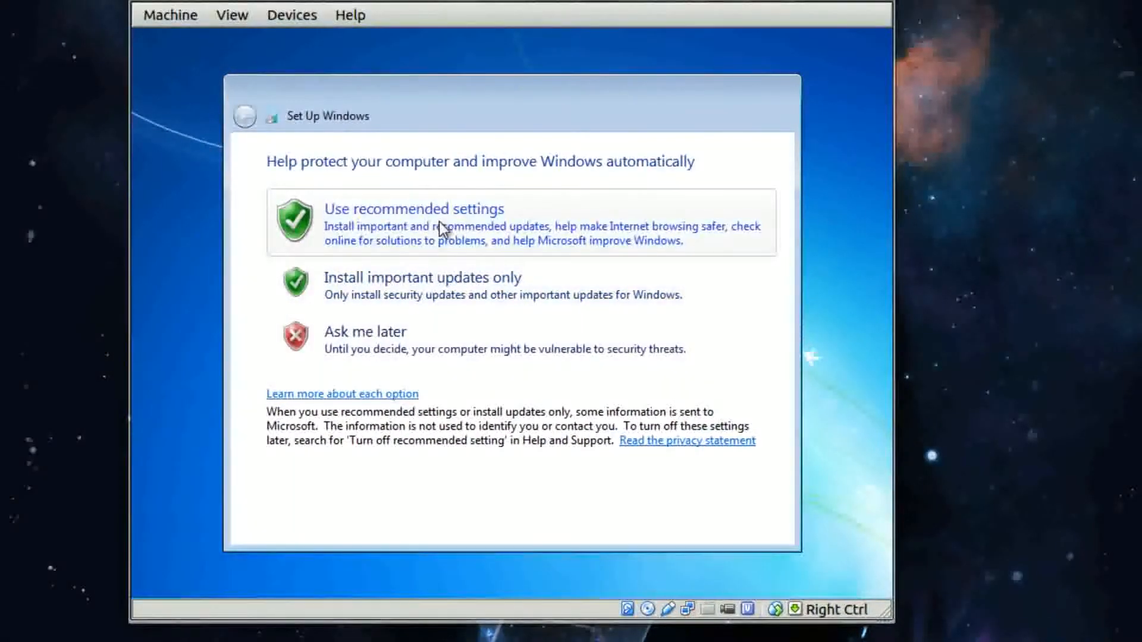
pyautogui.click(438, 221)
# Step: Set the time zone to (UTC-05:00) Eastern Time (US & Canada) and choose Home network as the computer's location
pyautogui.click(434, 224)
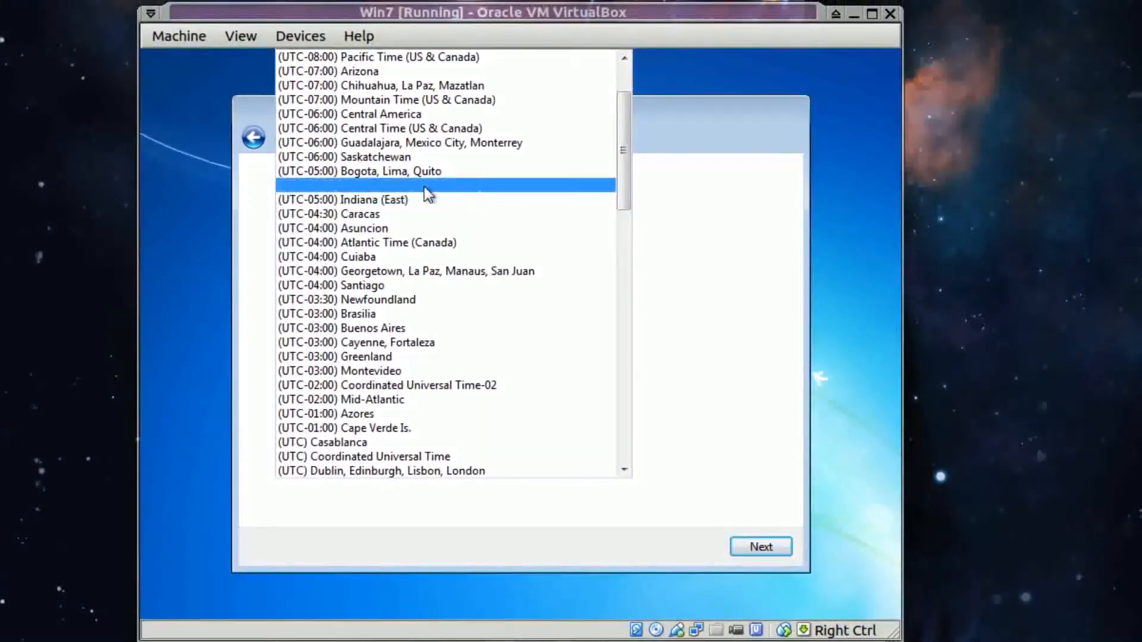
pyautogui.click(425, 187)
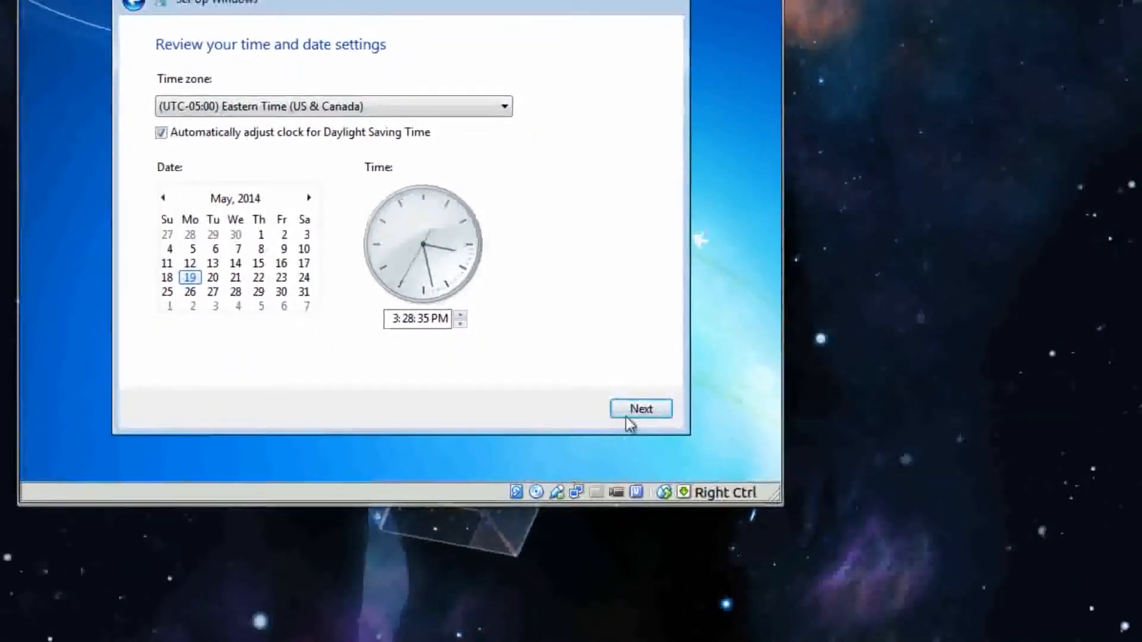
pyautogui.click(750, 548)
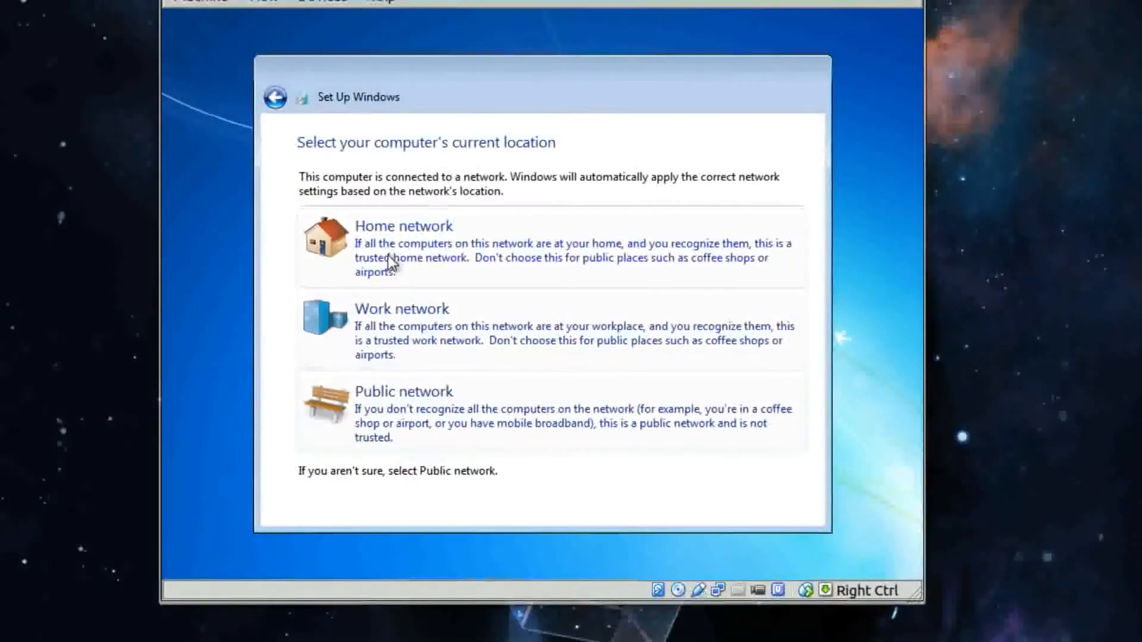
pyautogui.click(249, 167)
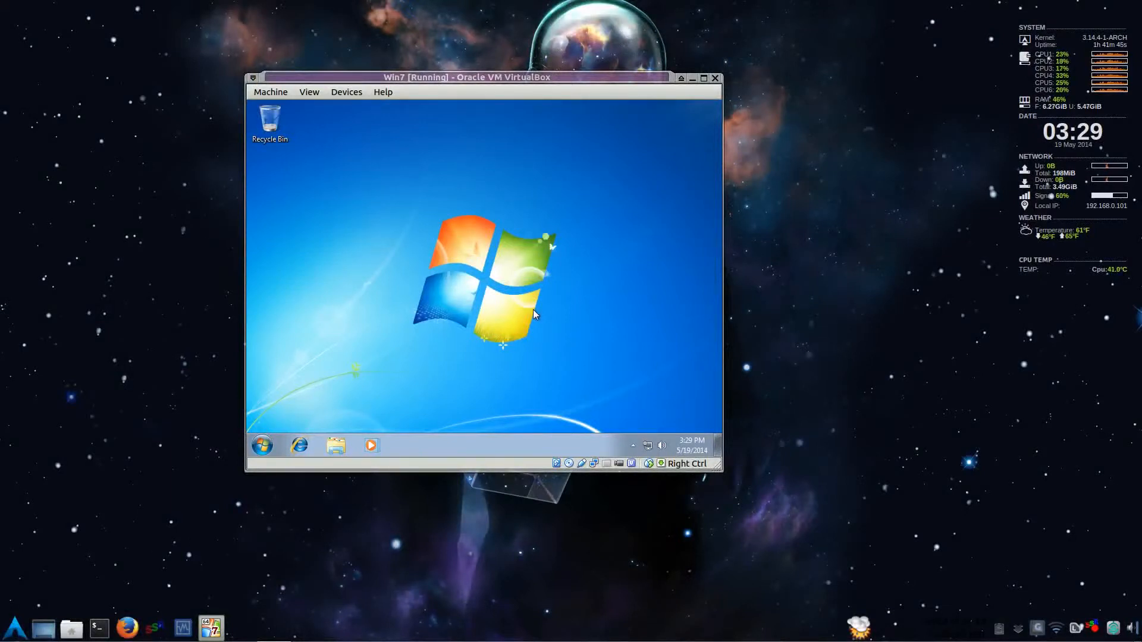
# Step: Review the guest's basic system information, including processor, memory, system type and Windows activation, and close it
pyautogui.press('super+Pause')
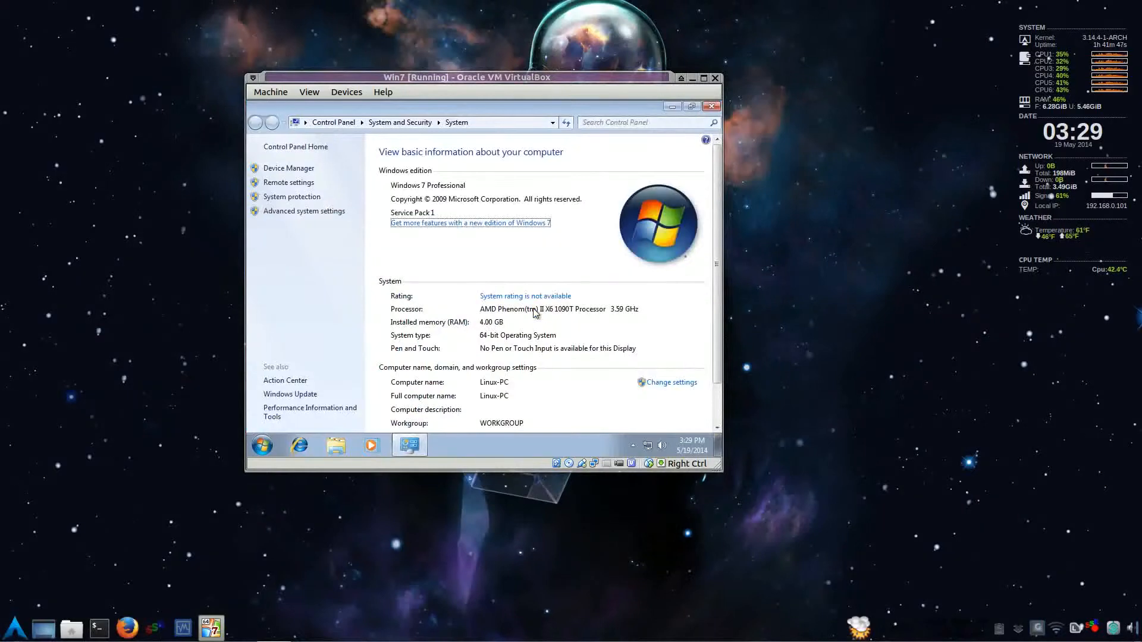
pyautogui.scroll(-2, 601, 288)
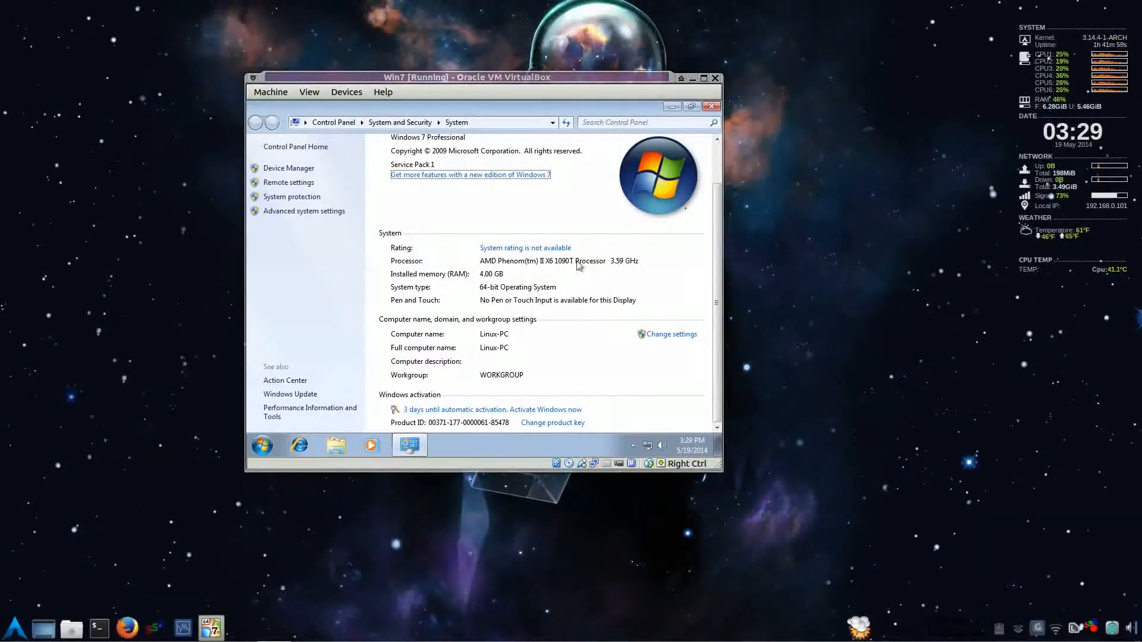
pyautogui.click(710, 108)
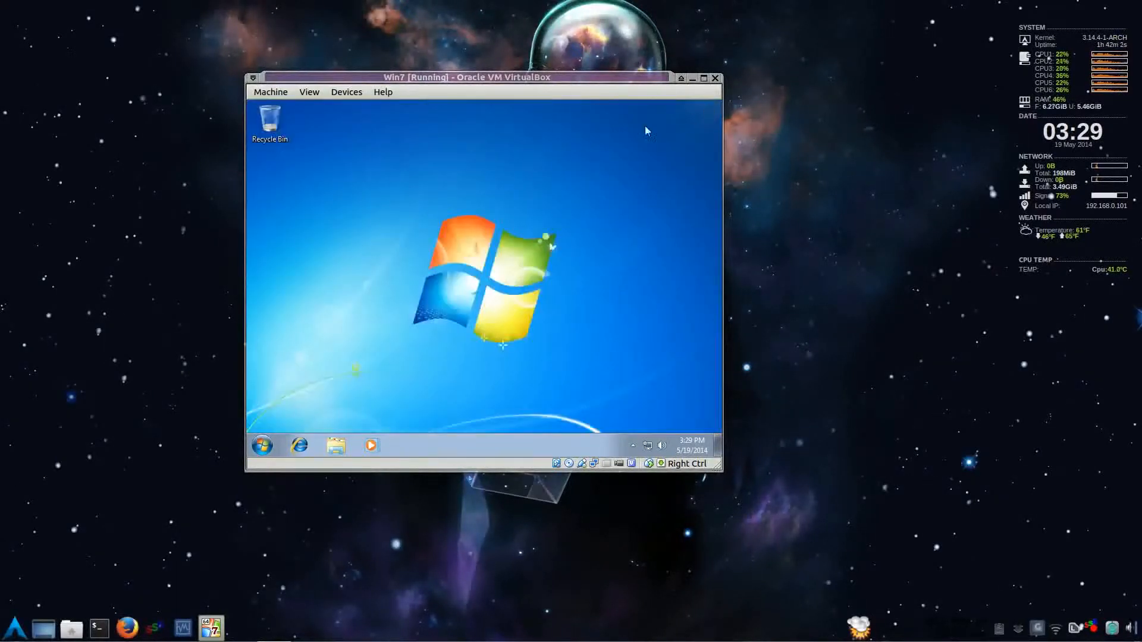
# Step: Download the VirtualBox Guest Additions 4.3.10 disk image and insert it into the machine's virtual CD/DVD drive
pyautogui.click(351, 93)
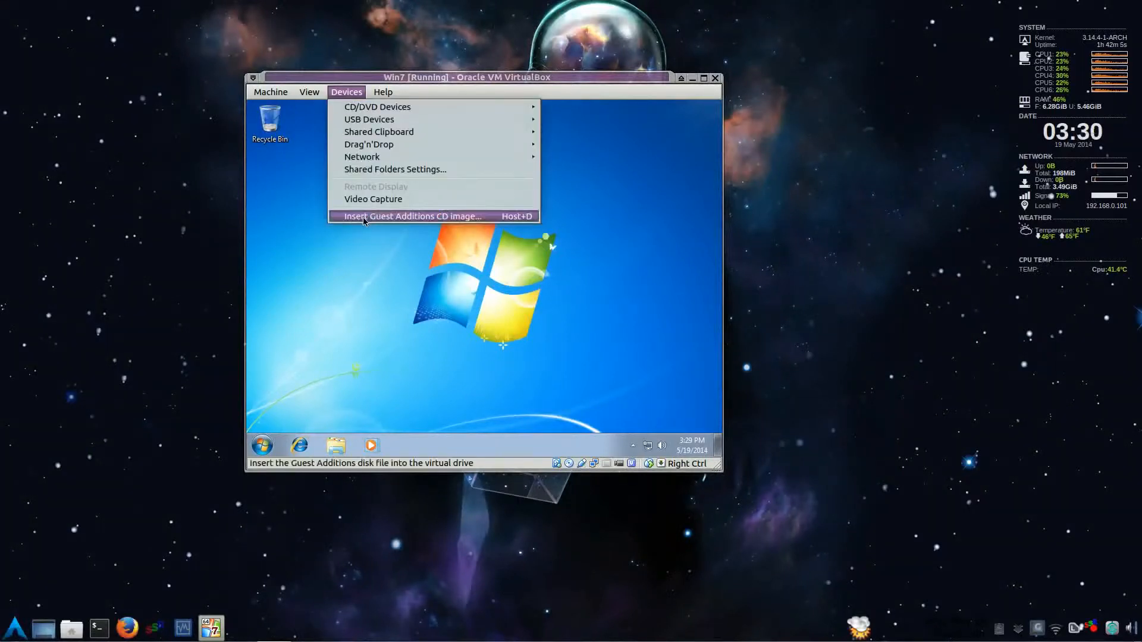
pyautogui.click(416, 218)
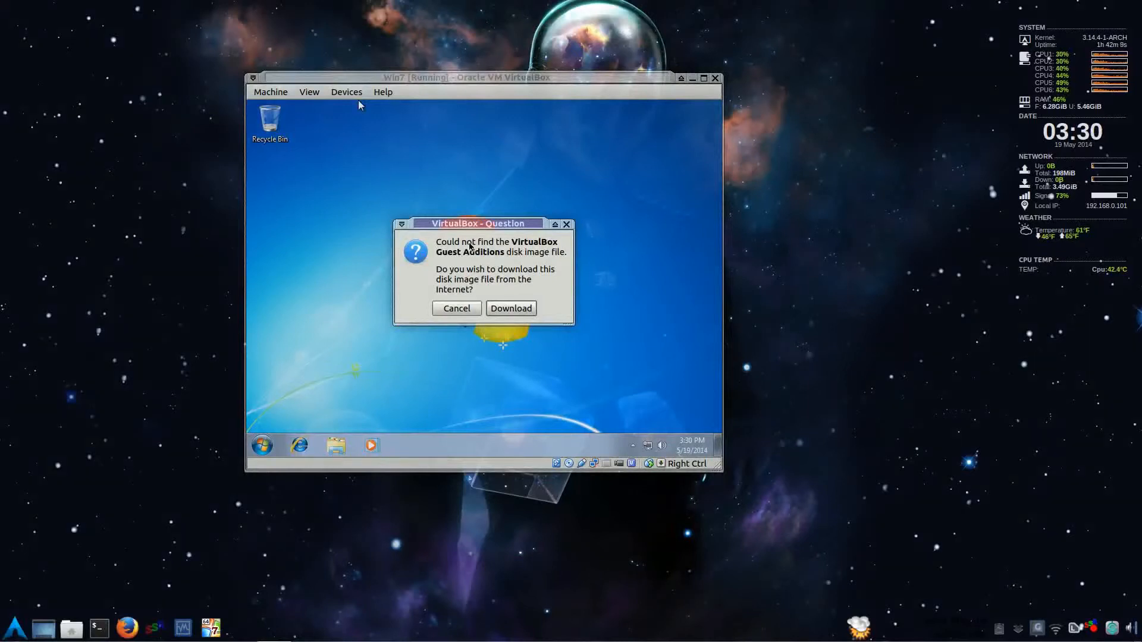
pyautogui.click(501, 306)
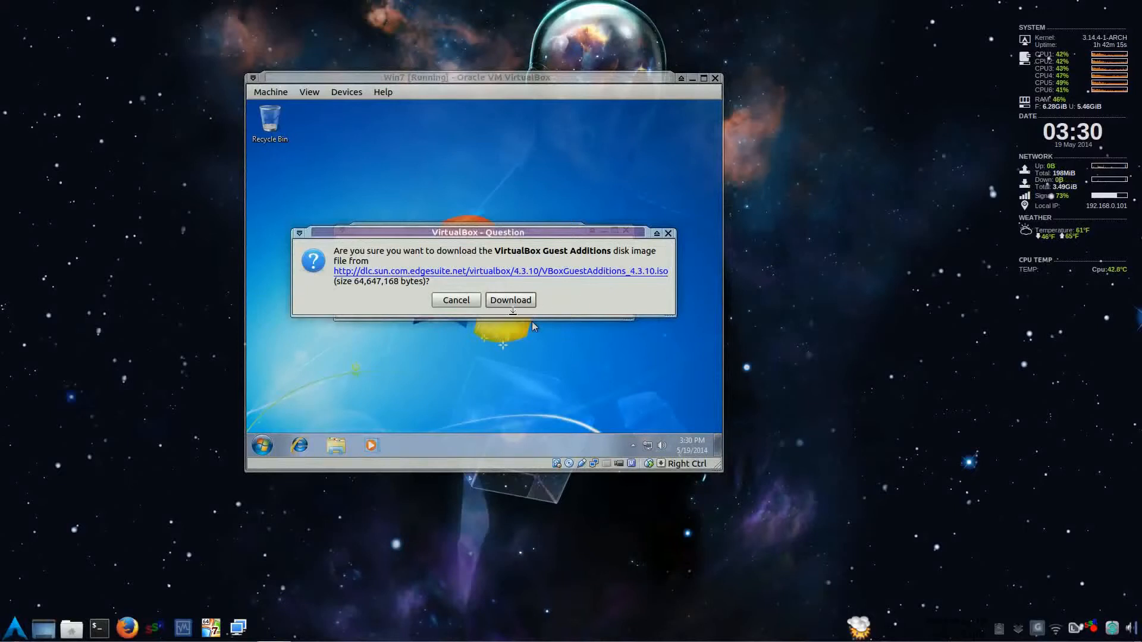
pyautogui.click(506, 302)
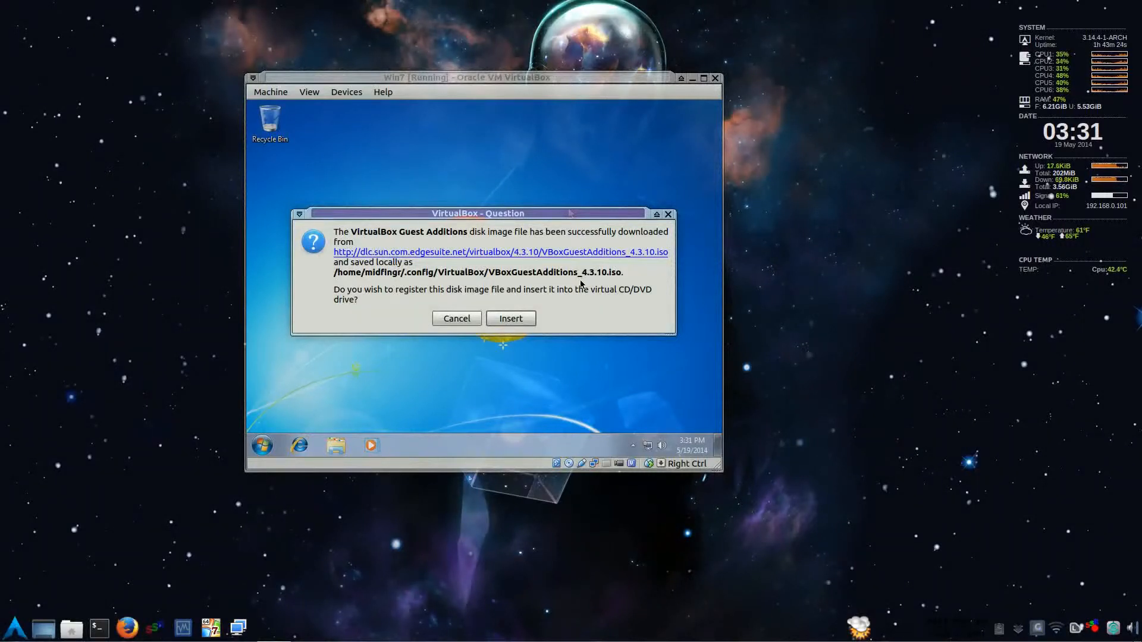
pyautogui.click(508, 320)
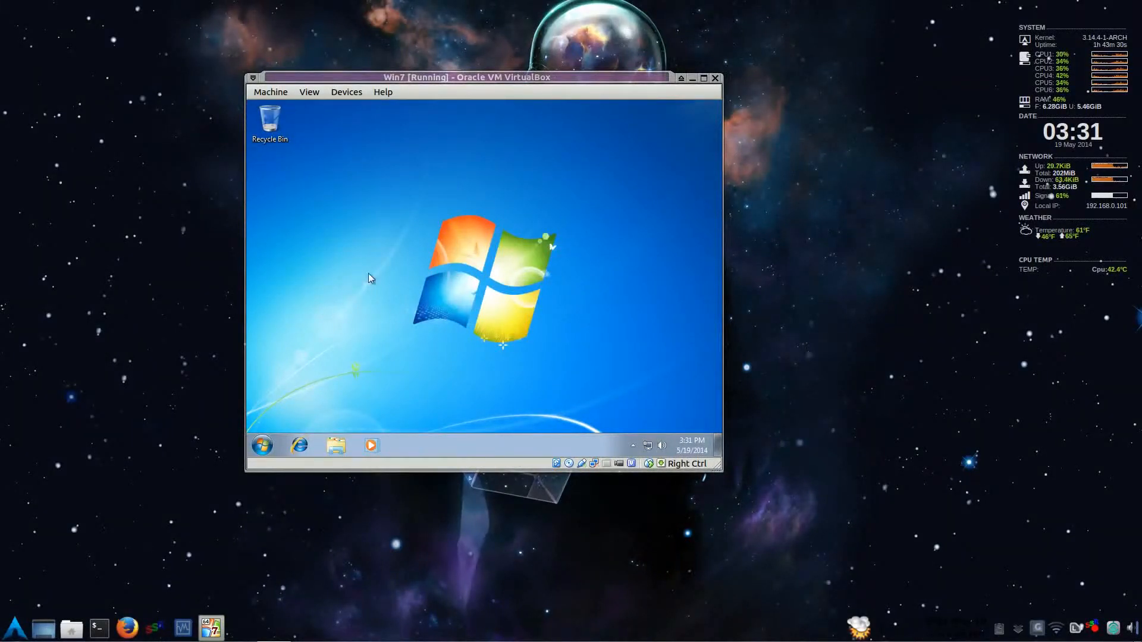
# Step: Run VBoxWindowsAdditions from the guest's CD Drive (D:), allow it to make changes, and close the file window
pyautogui.click(261, 444)
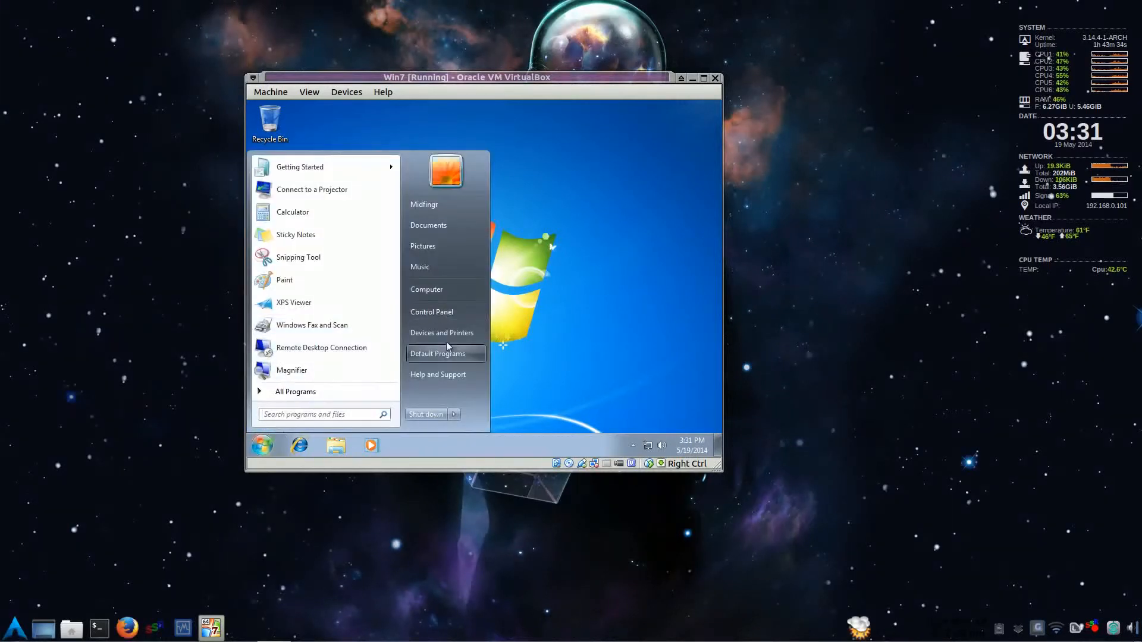
pyautogui.click(445, 291)
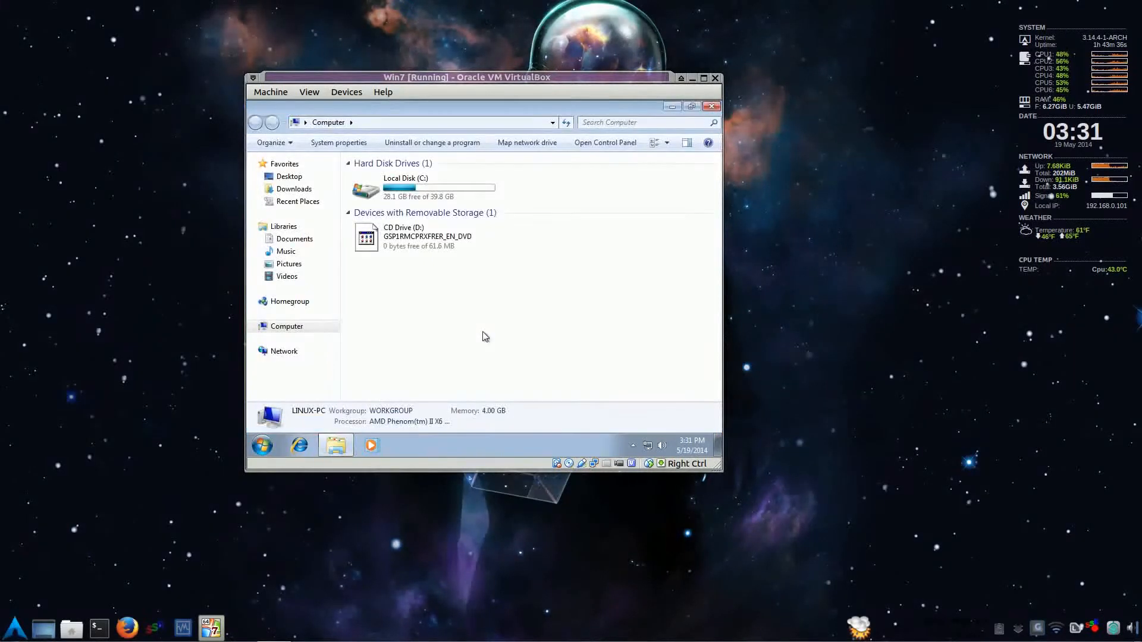
pyautogui.doubleClick(419, 237)
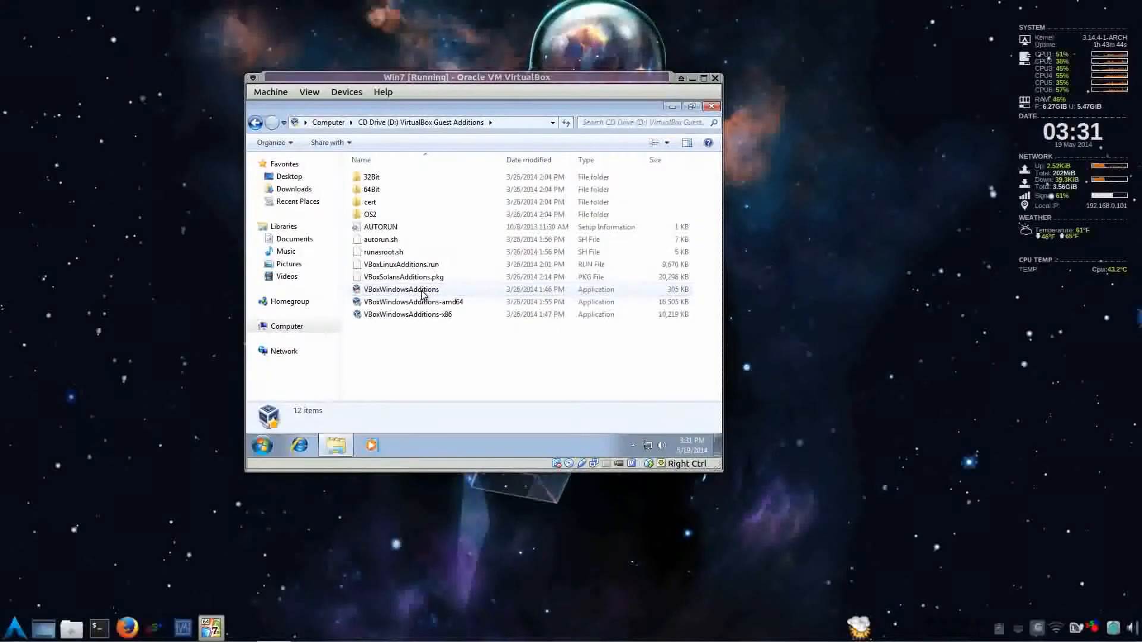
pyautogui.doubleClick(422, 291)
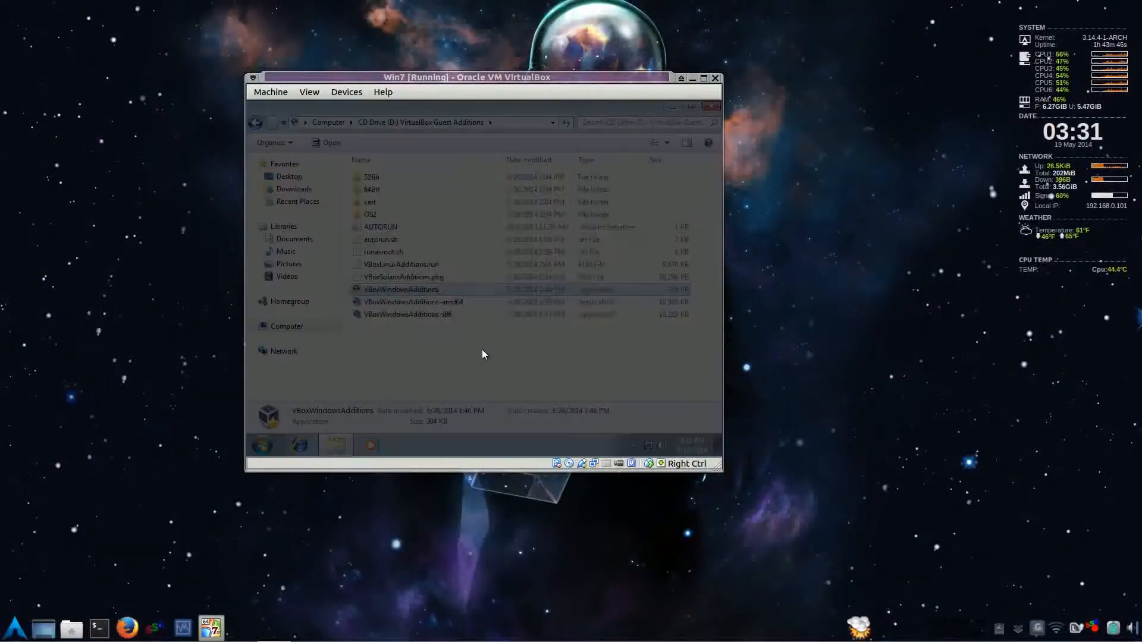
pyautogui.click(523, 284)
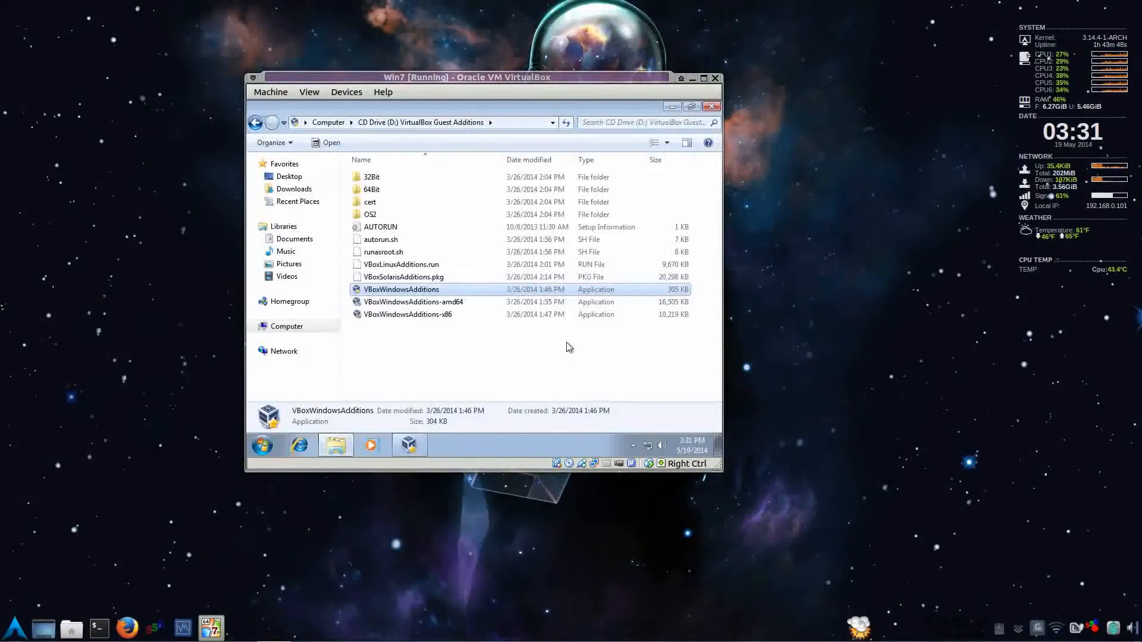
pyautogui.click(711, 107)
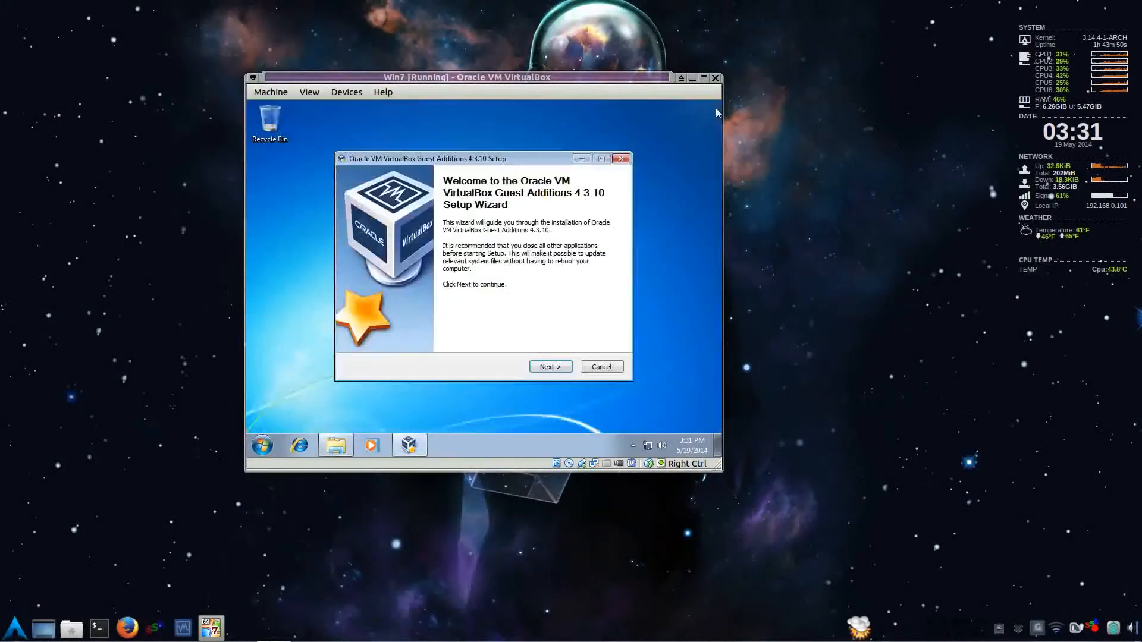
# Step: Keep the default Guest Additions install folder and include experimental Direct3D Support, declining the basic Direct3D alternative and acknowledging the video memory note
pyautogui.click(543, 366)
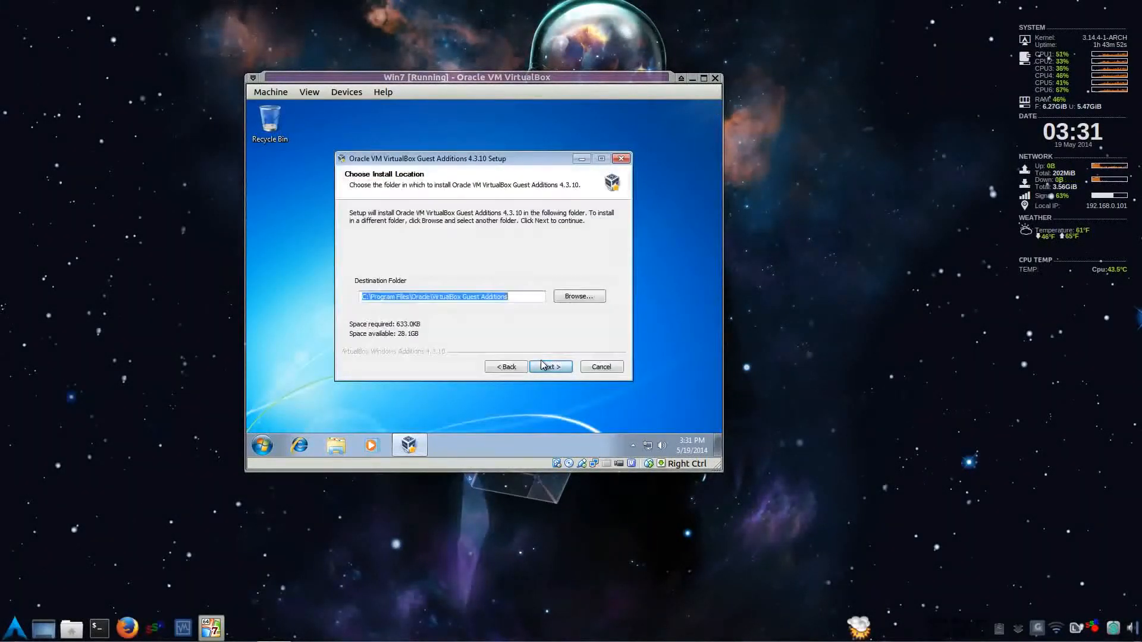
pyautogui.click(547, 363)
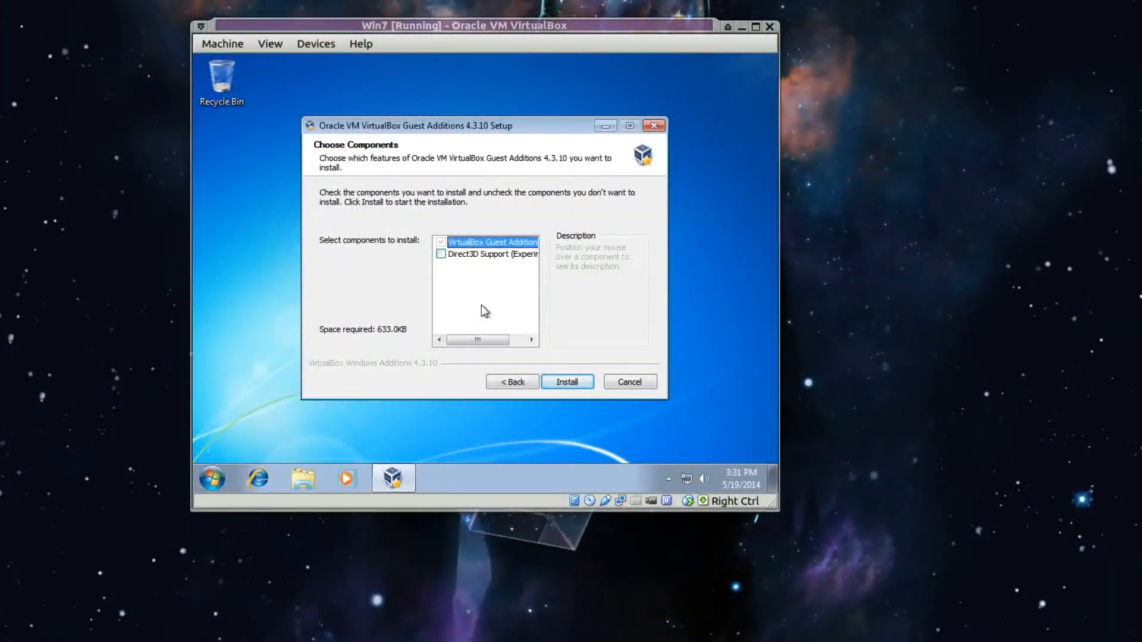
pyautogui.moveTo(397, 487)
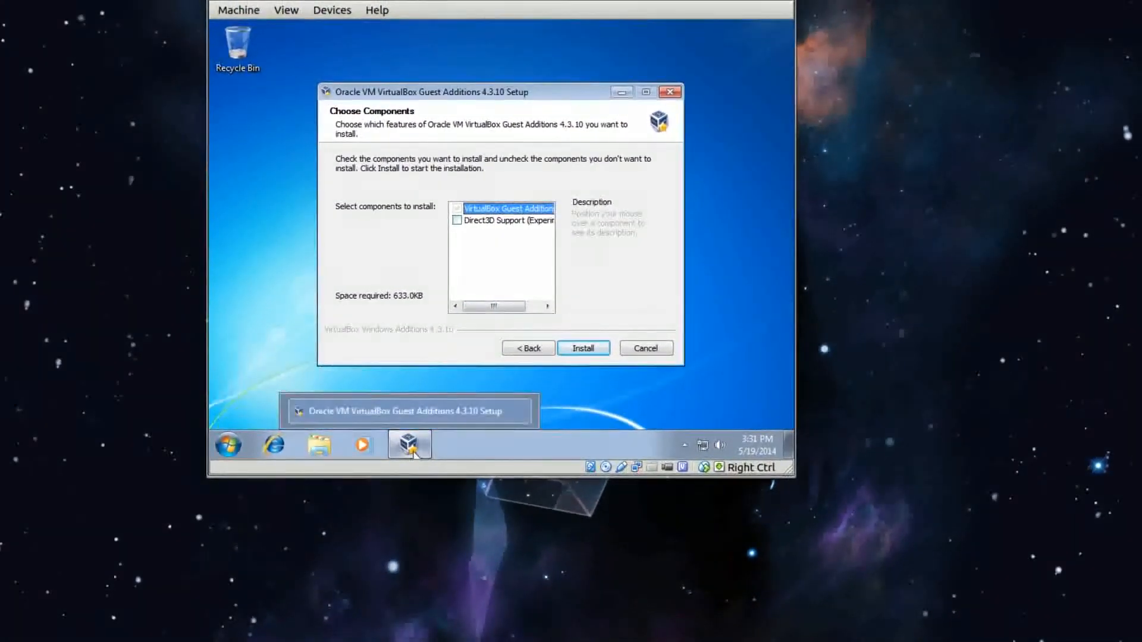
pyautogui.moveTo(493, 222)
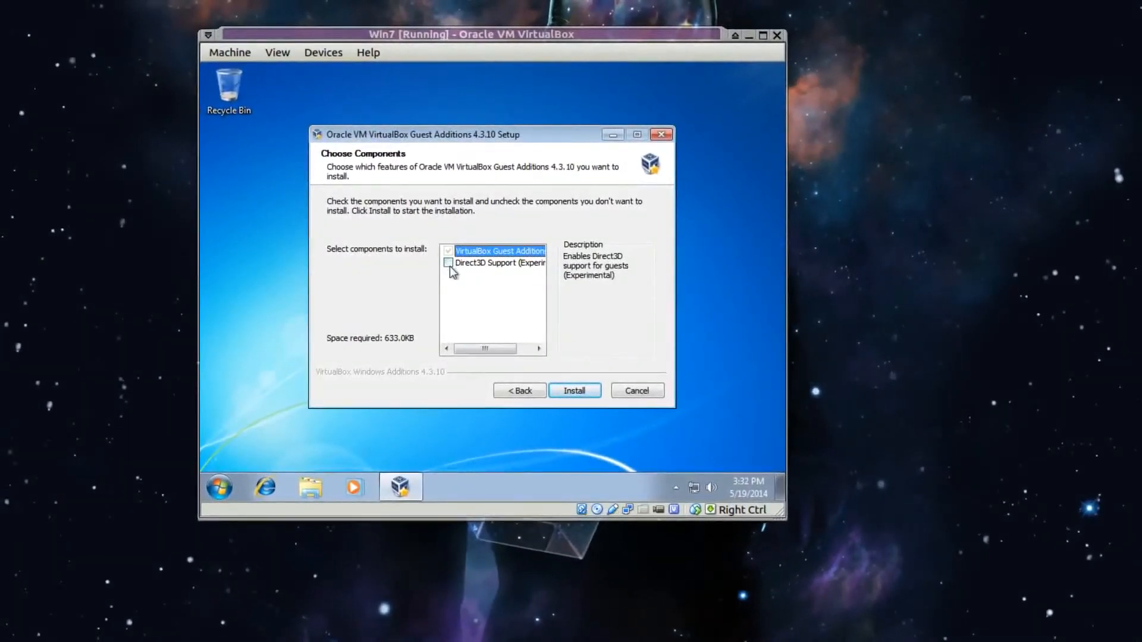
pyautogui.click(449, 264)
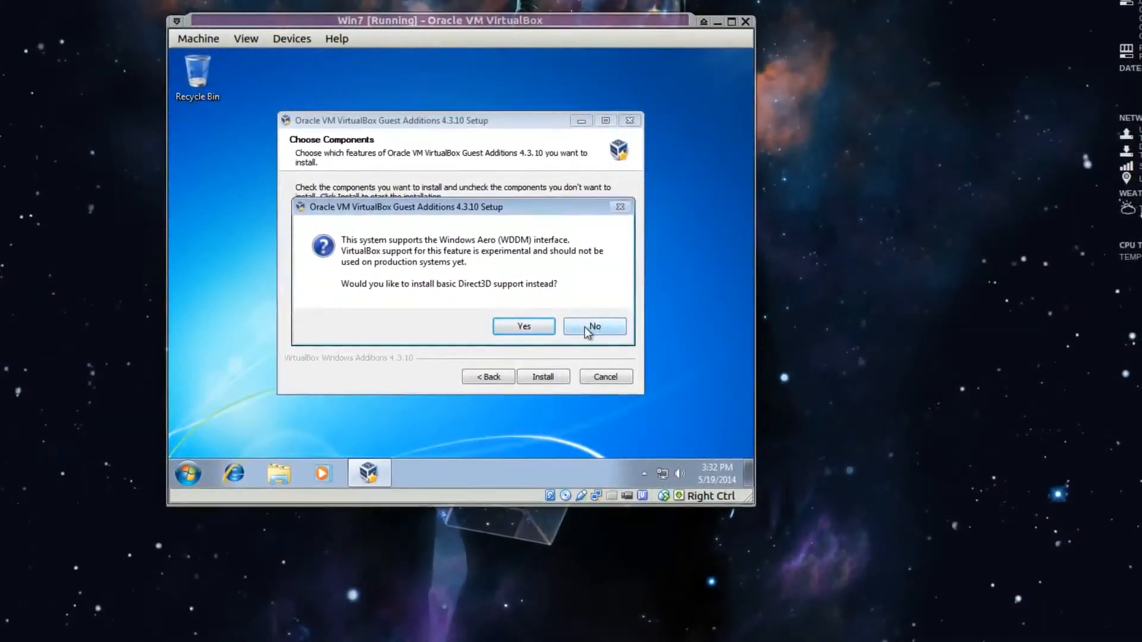
pyautogui.click(589, 327)
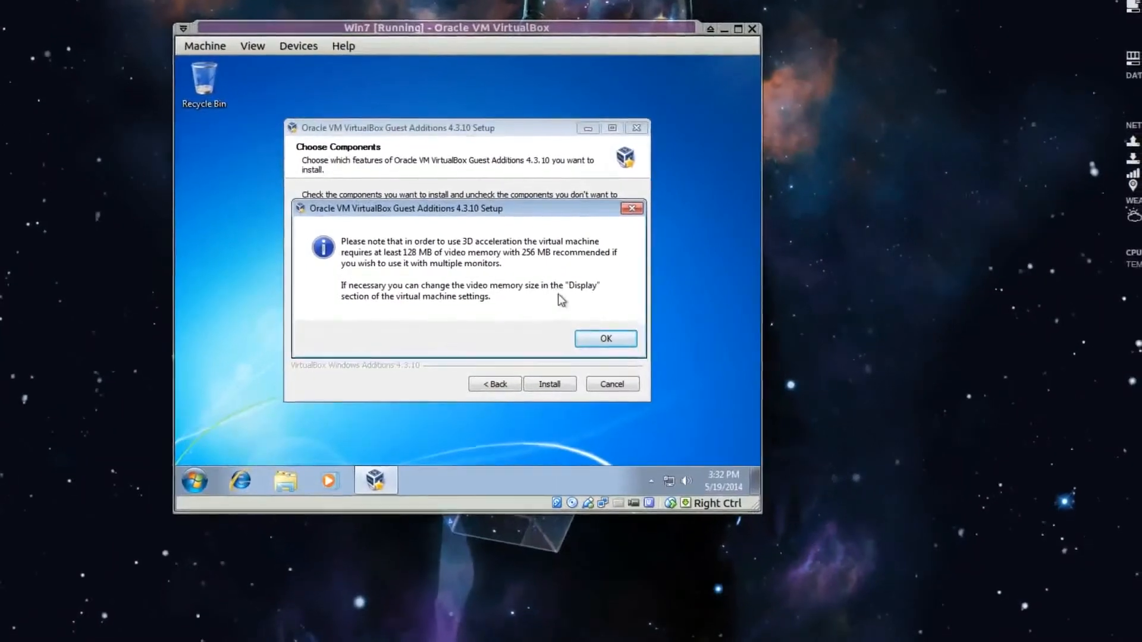
pyautogui.click(605, 338)
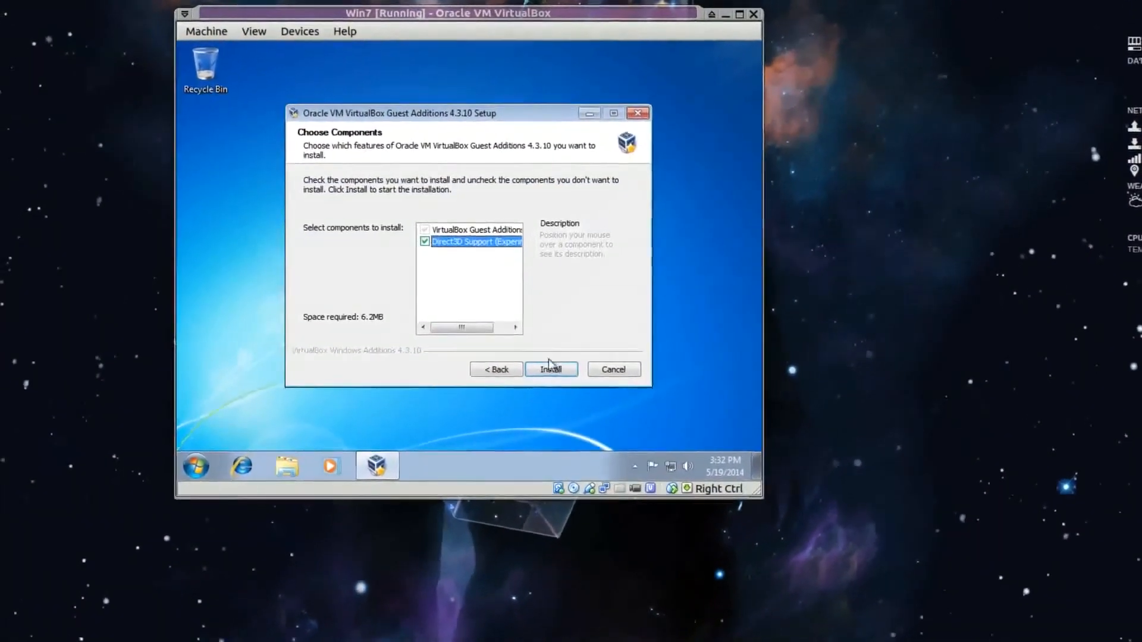
# Step: Start the Guest Additions installation and install the Oracle Corporation device software, always trusting software from that publisher
pyautogui.click(550, 369)
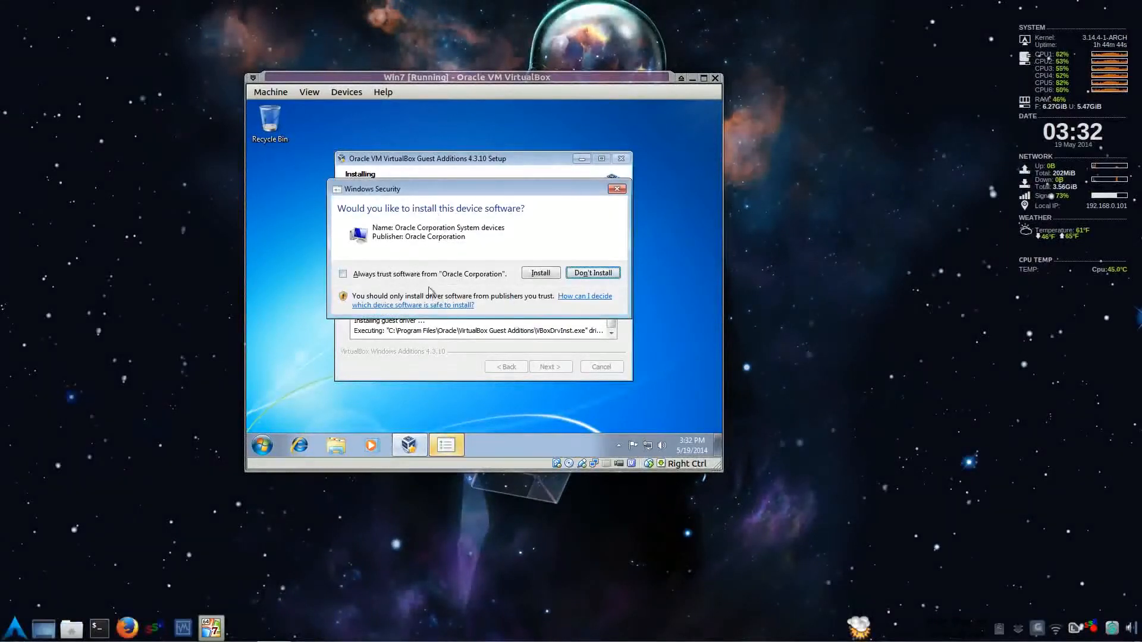
pyautogui.click(369, 275)
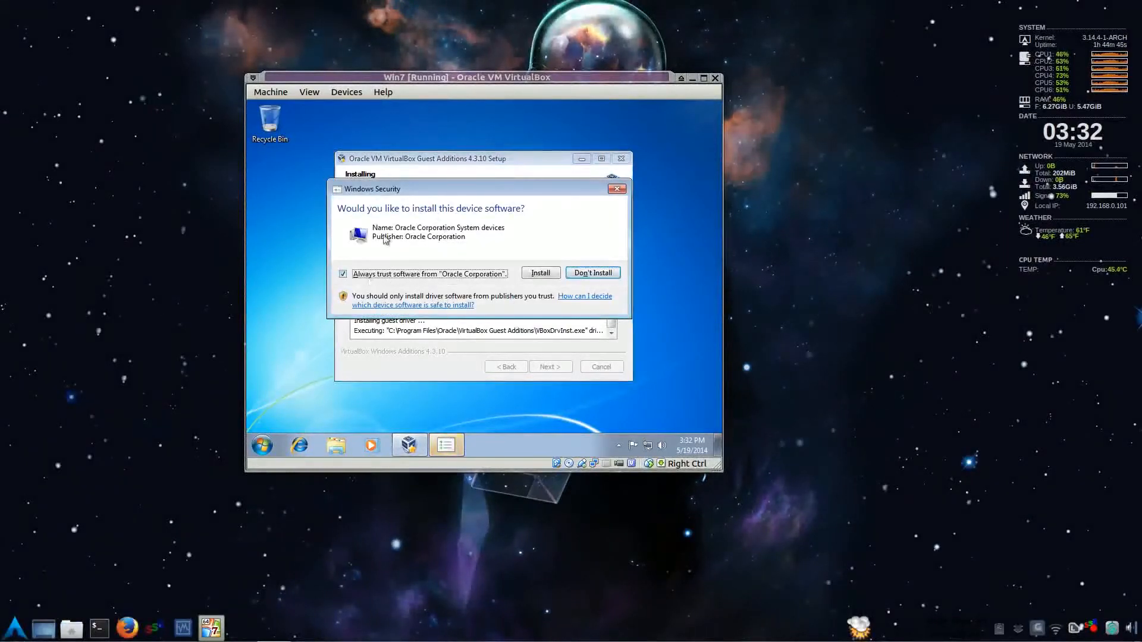
pyautogui.click(539, 275)
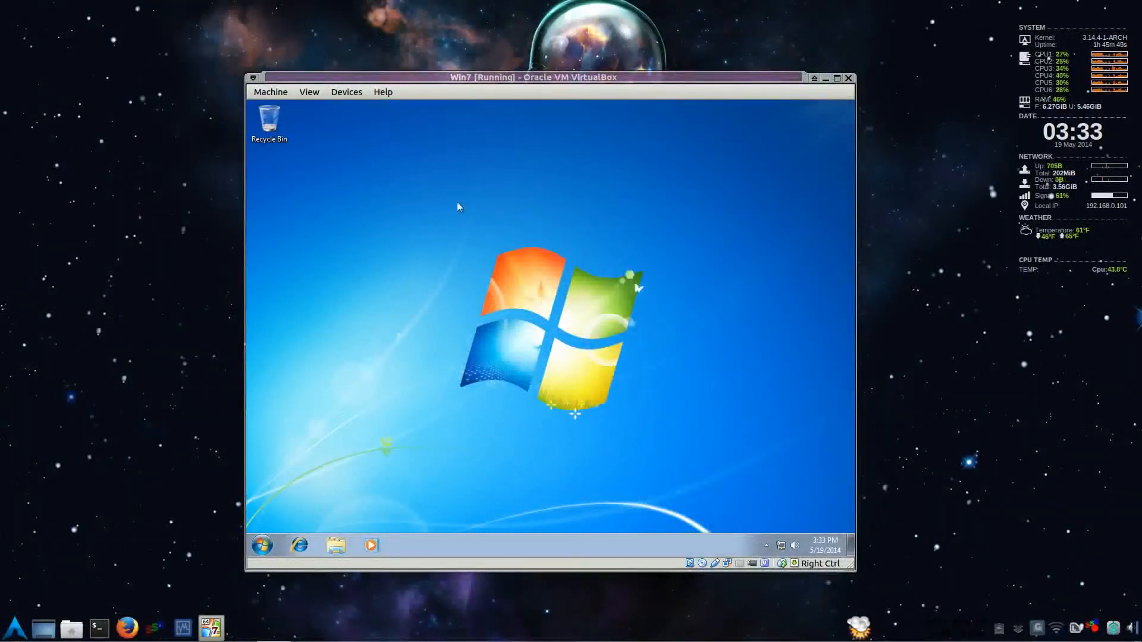
# Step: Check the guest display's automatic resizing by maximizing the Win7 machine window and restoring it
pyautogui.click(266, 550)
pyautogui.click(586, 373)
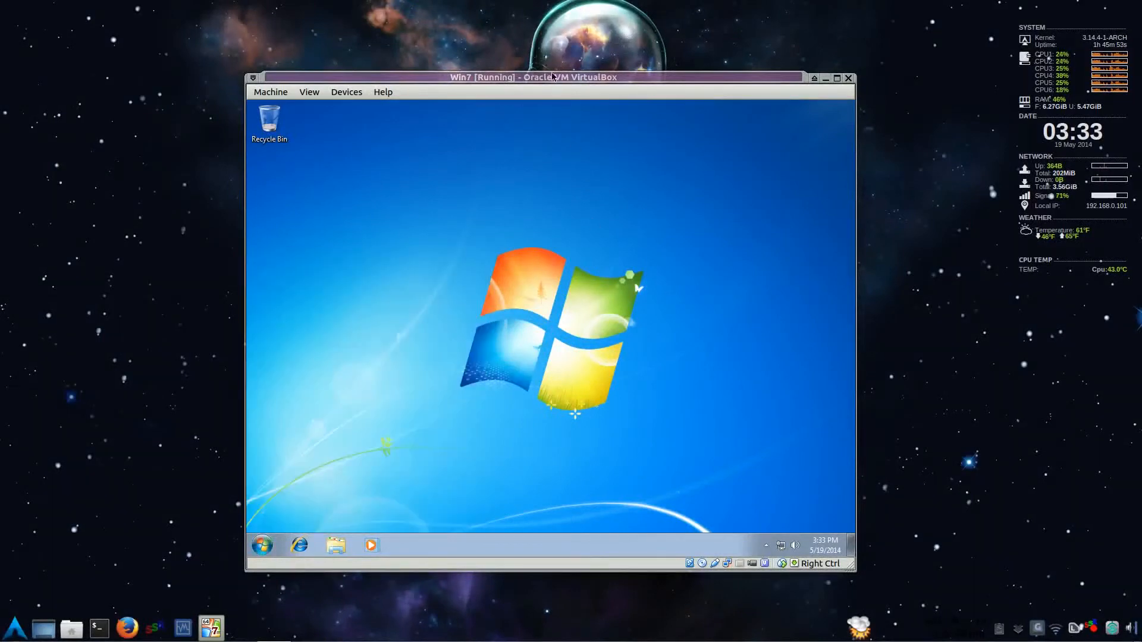
pyautogui.doubleClick(551, 77)
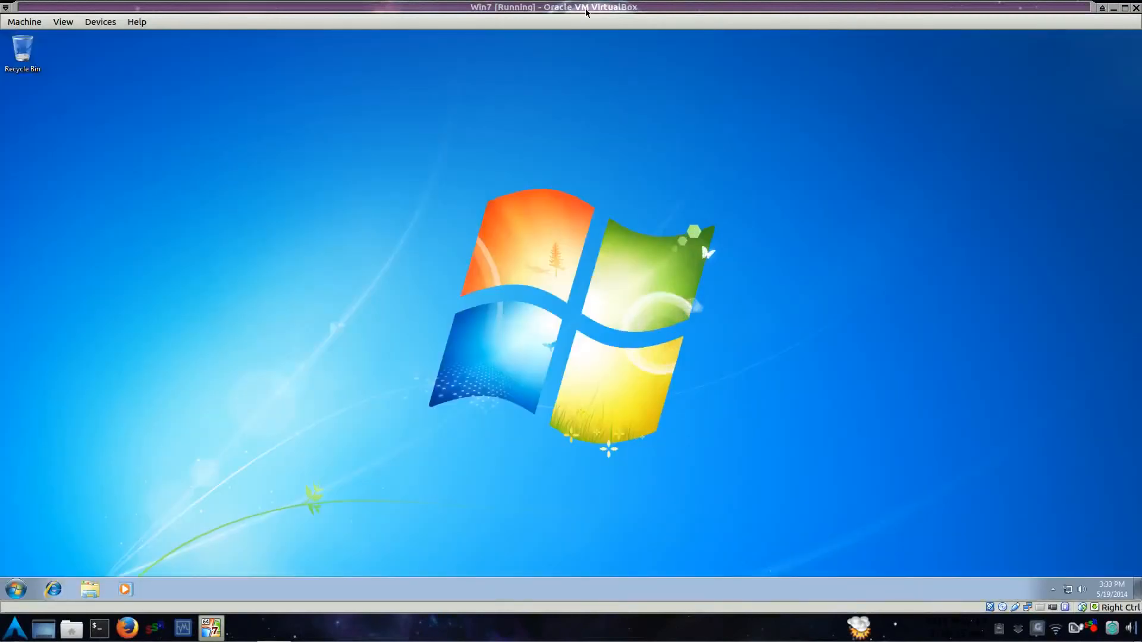
pyautogui.doubleClick(585, 12)
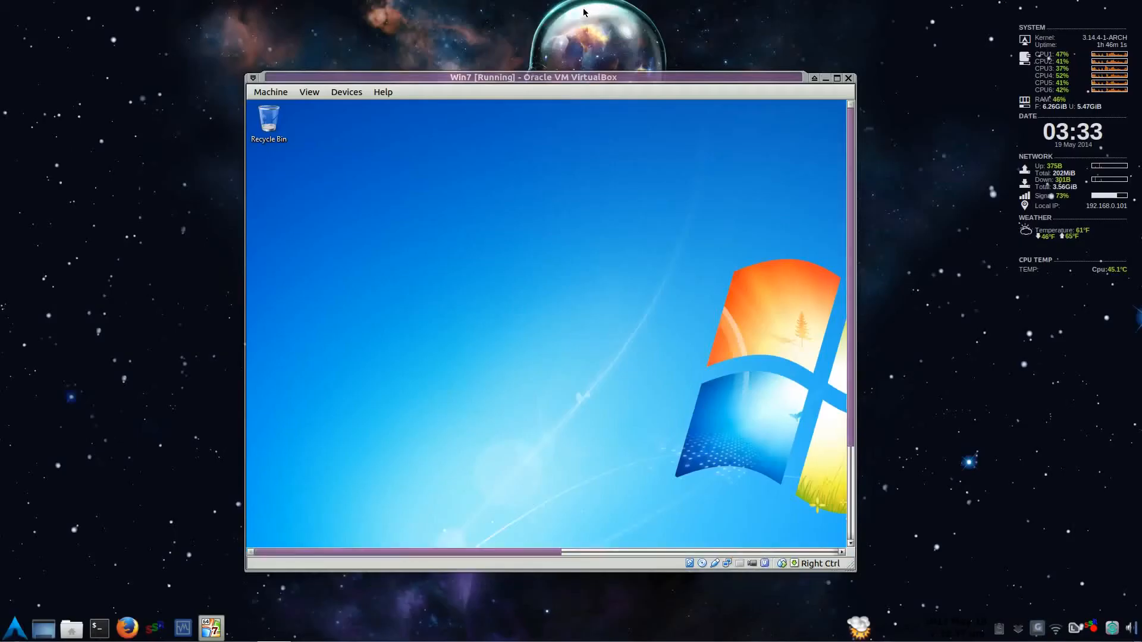